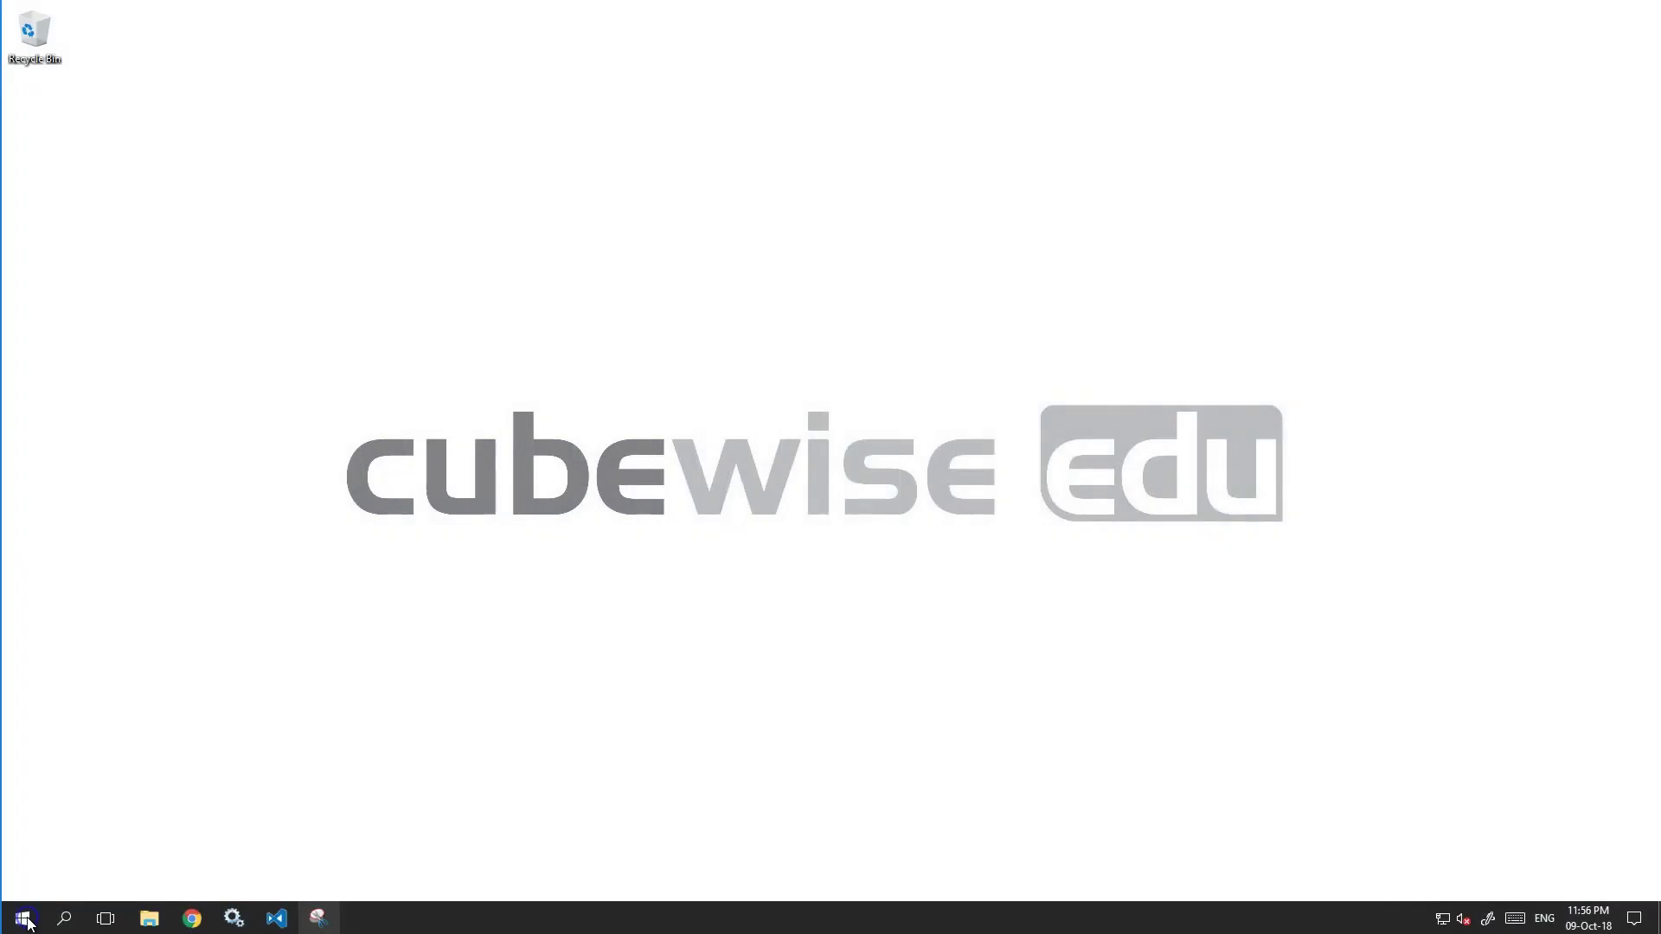
Launch Excel 2016 and log in to the AdventureWorks server via Planning Analytics Connect > PAX.
left_click(24, 919)
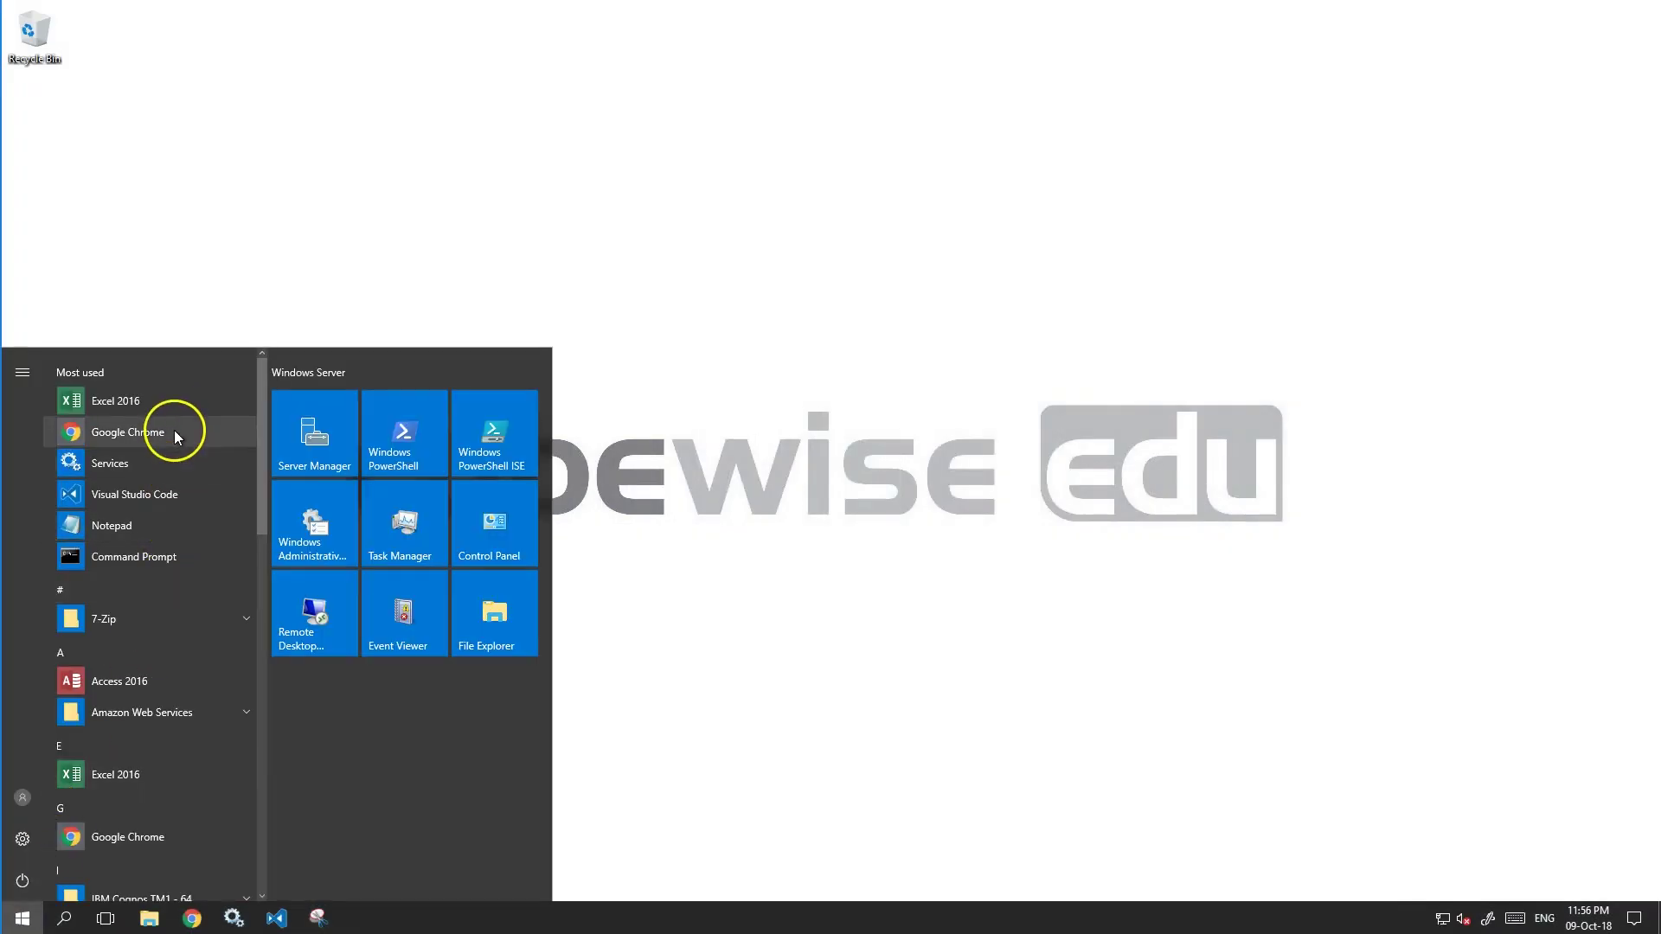
left_click(176, 403)
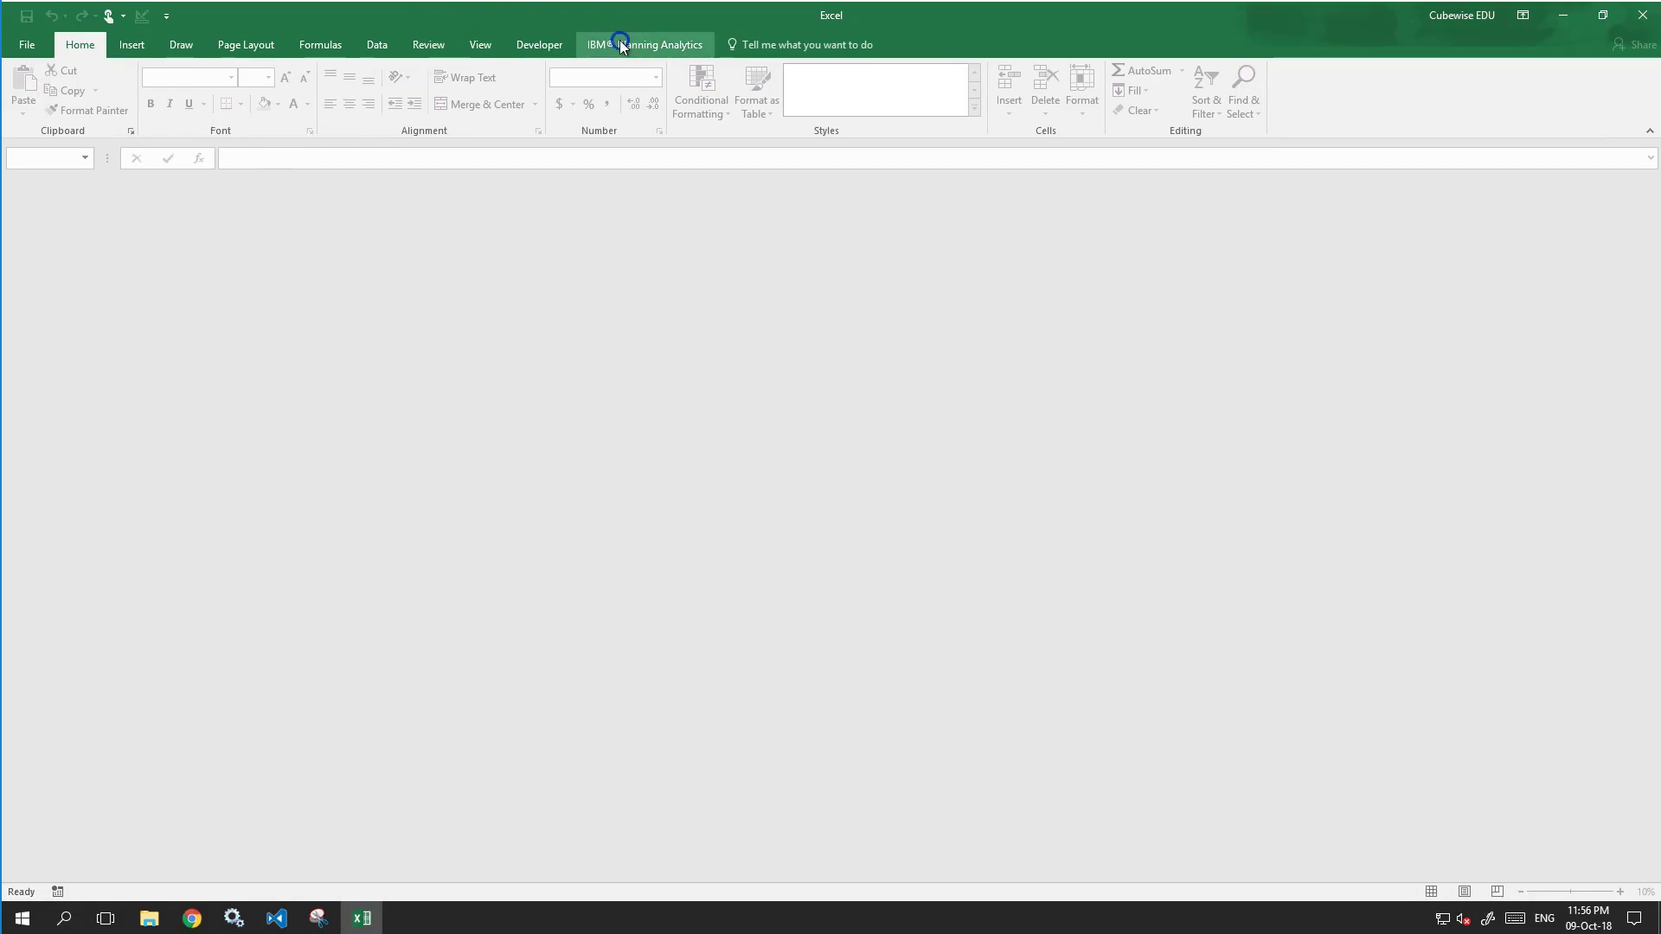
left_click(621, 43)
left_click(28, 110)
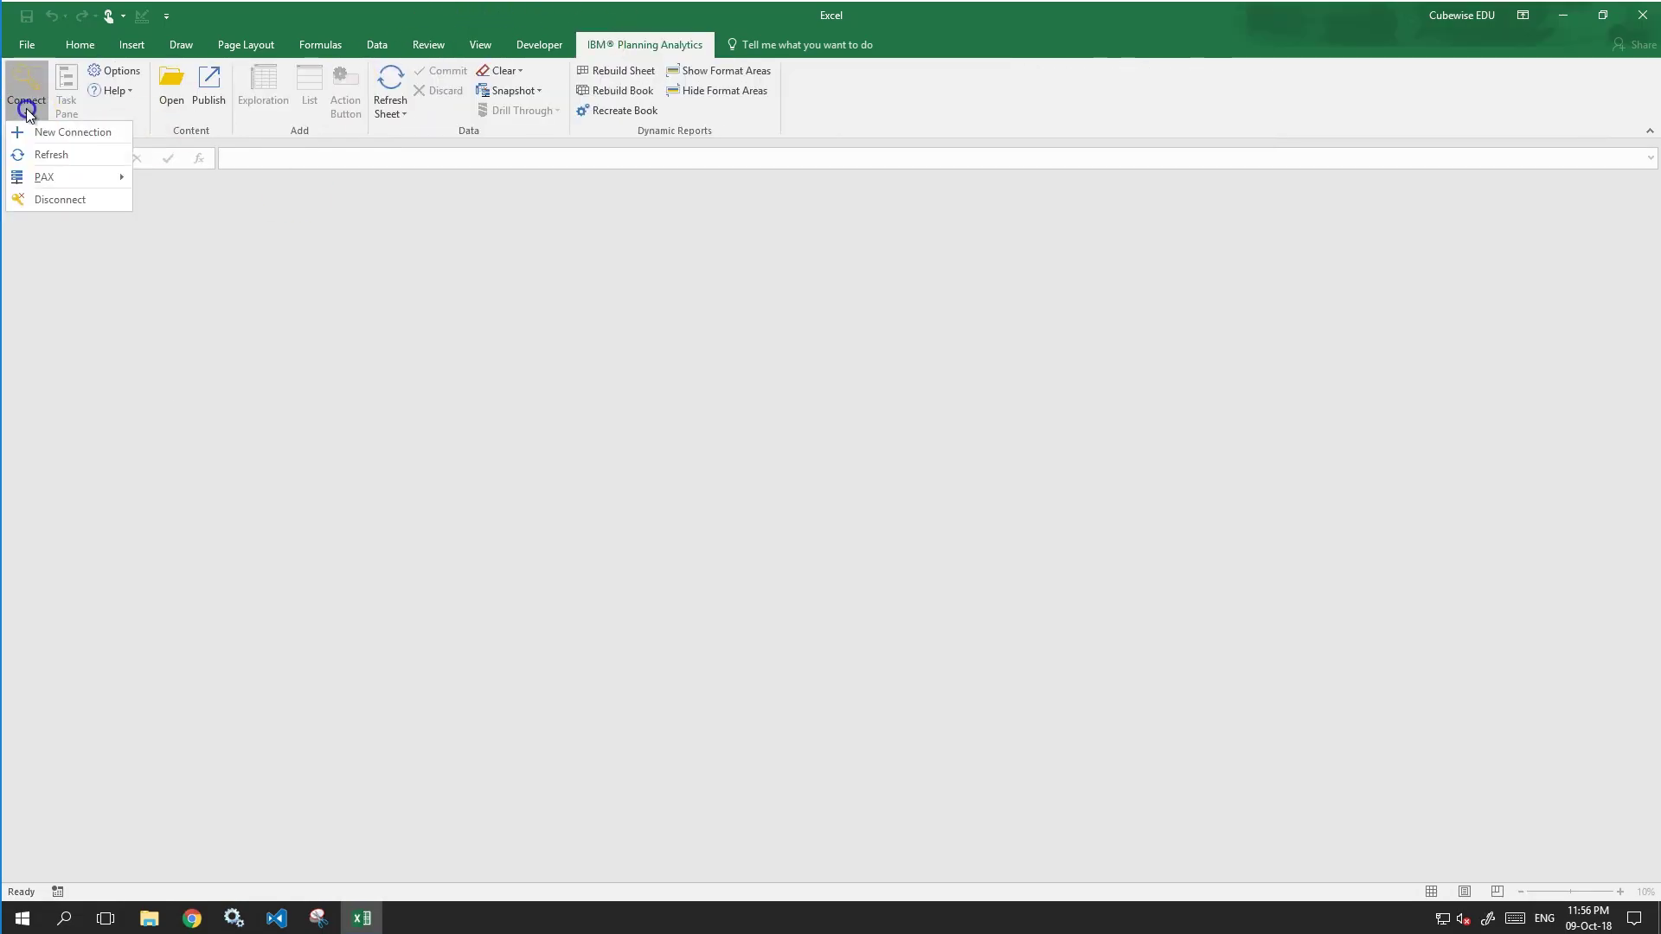
left_click(44, 177)
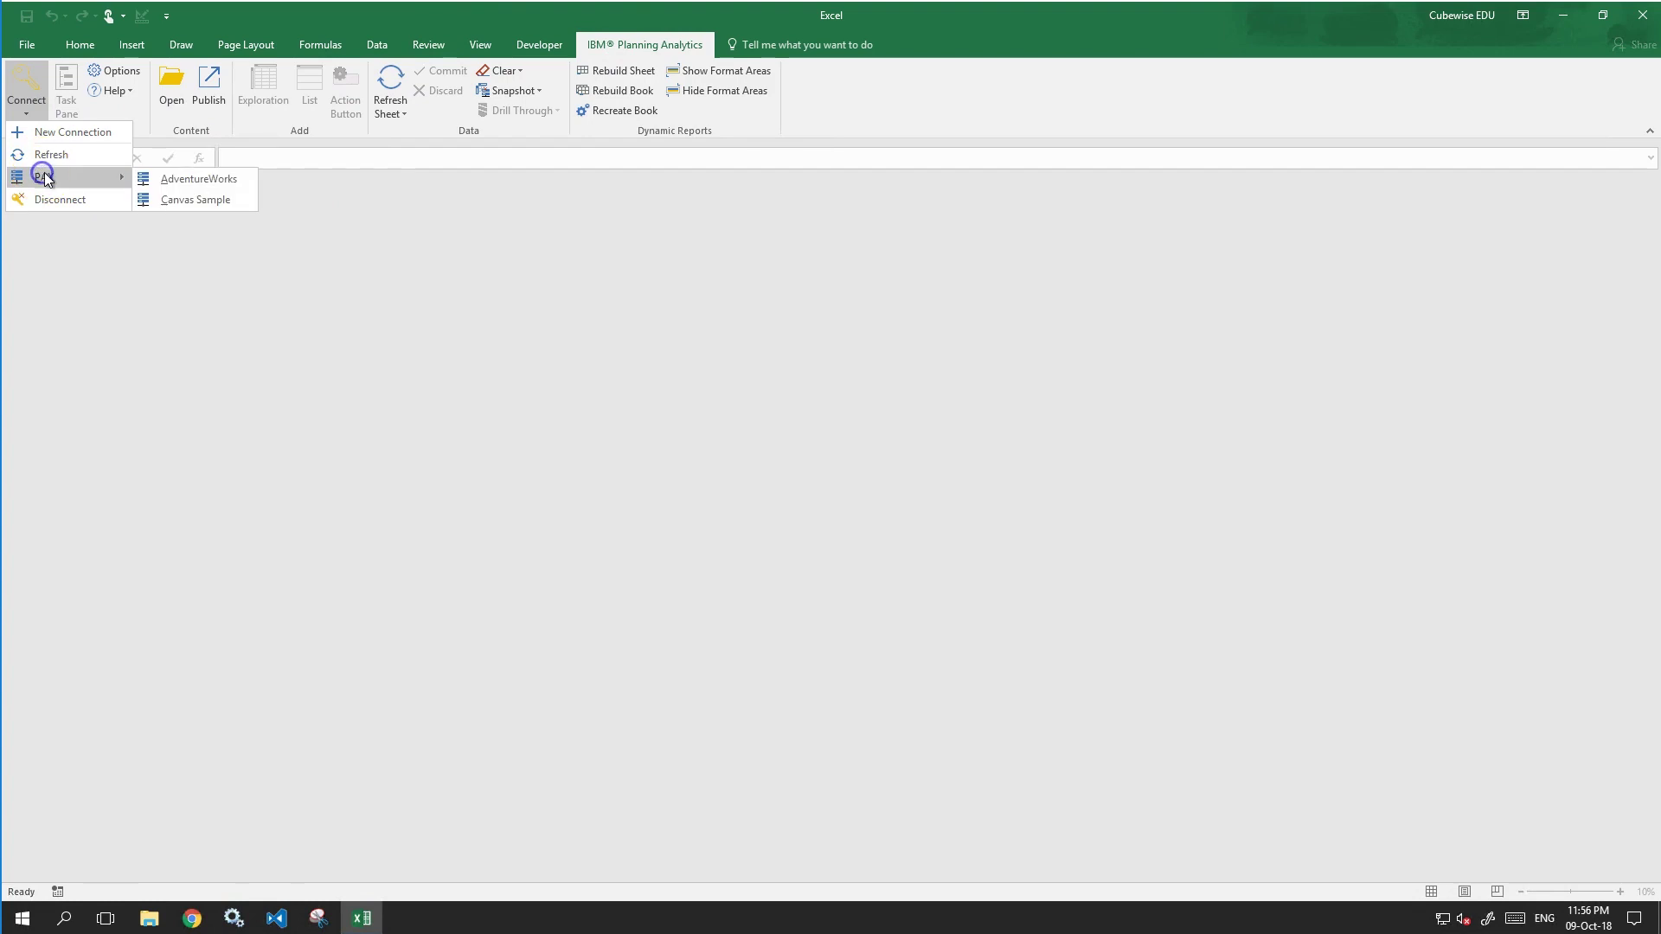
left_click(190, 181)
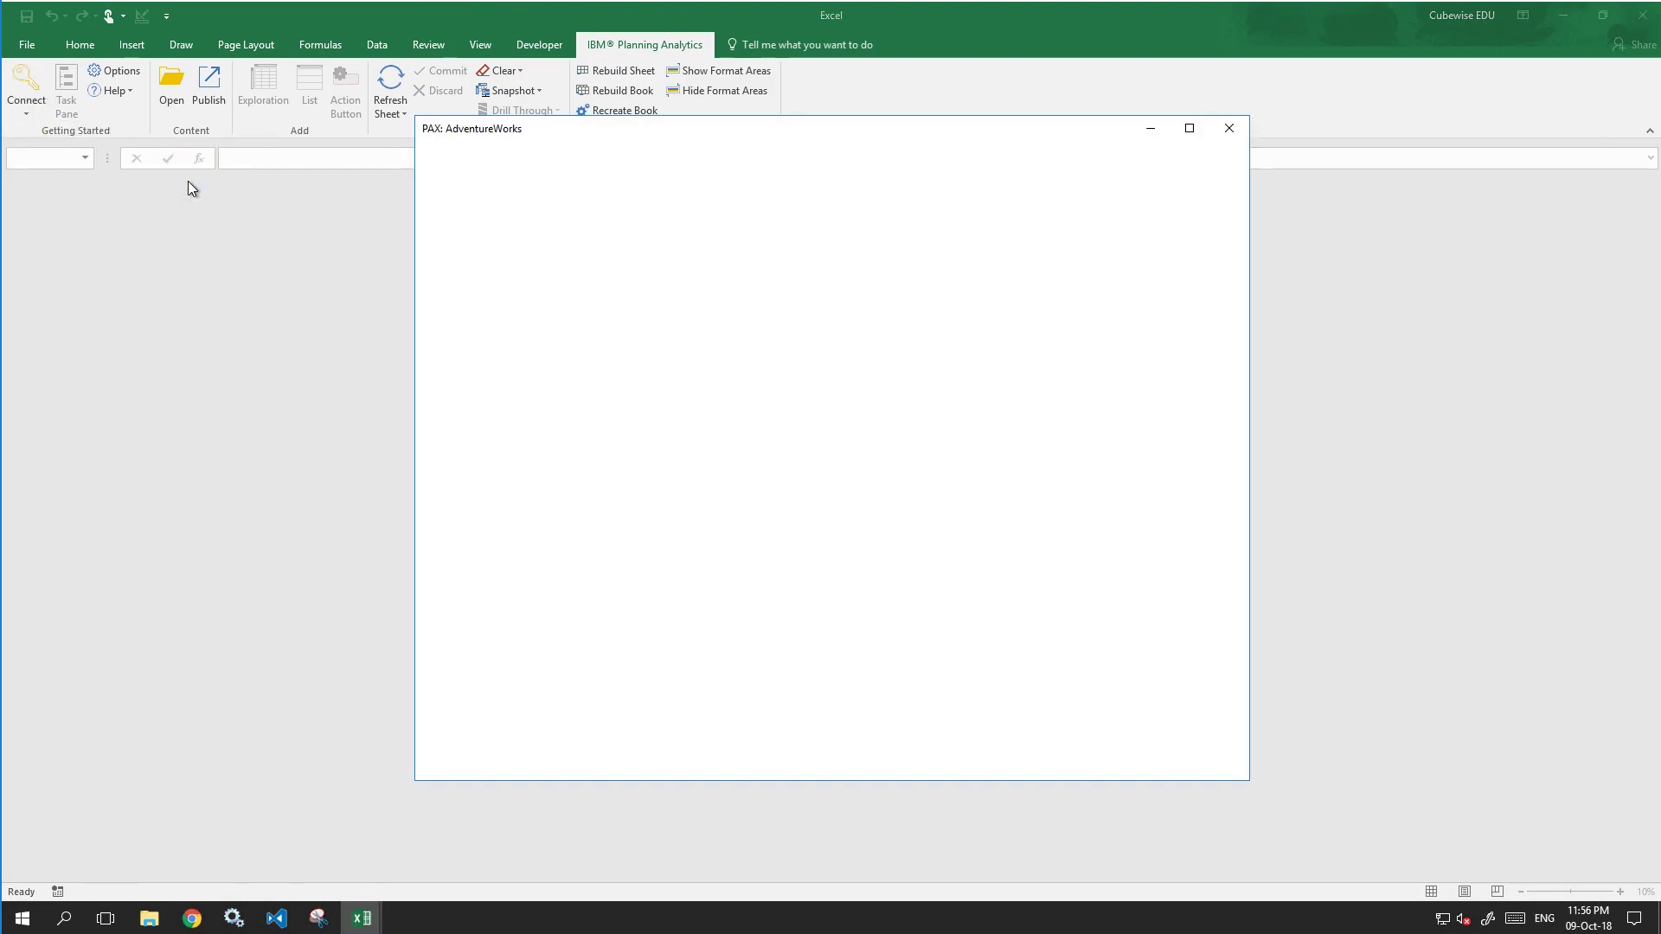
left_click(352, 253)
type("admin")
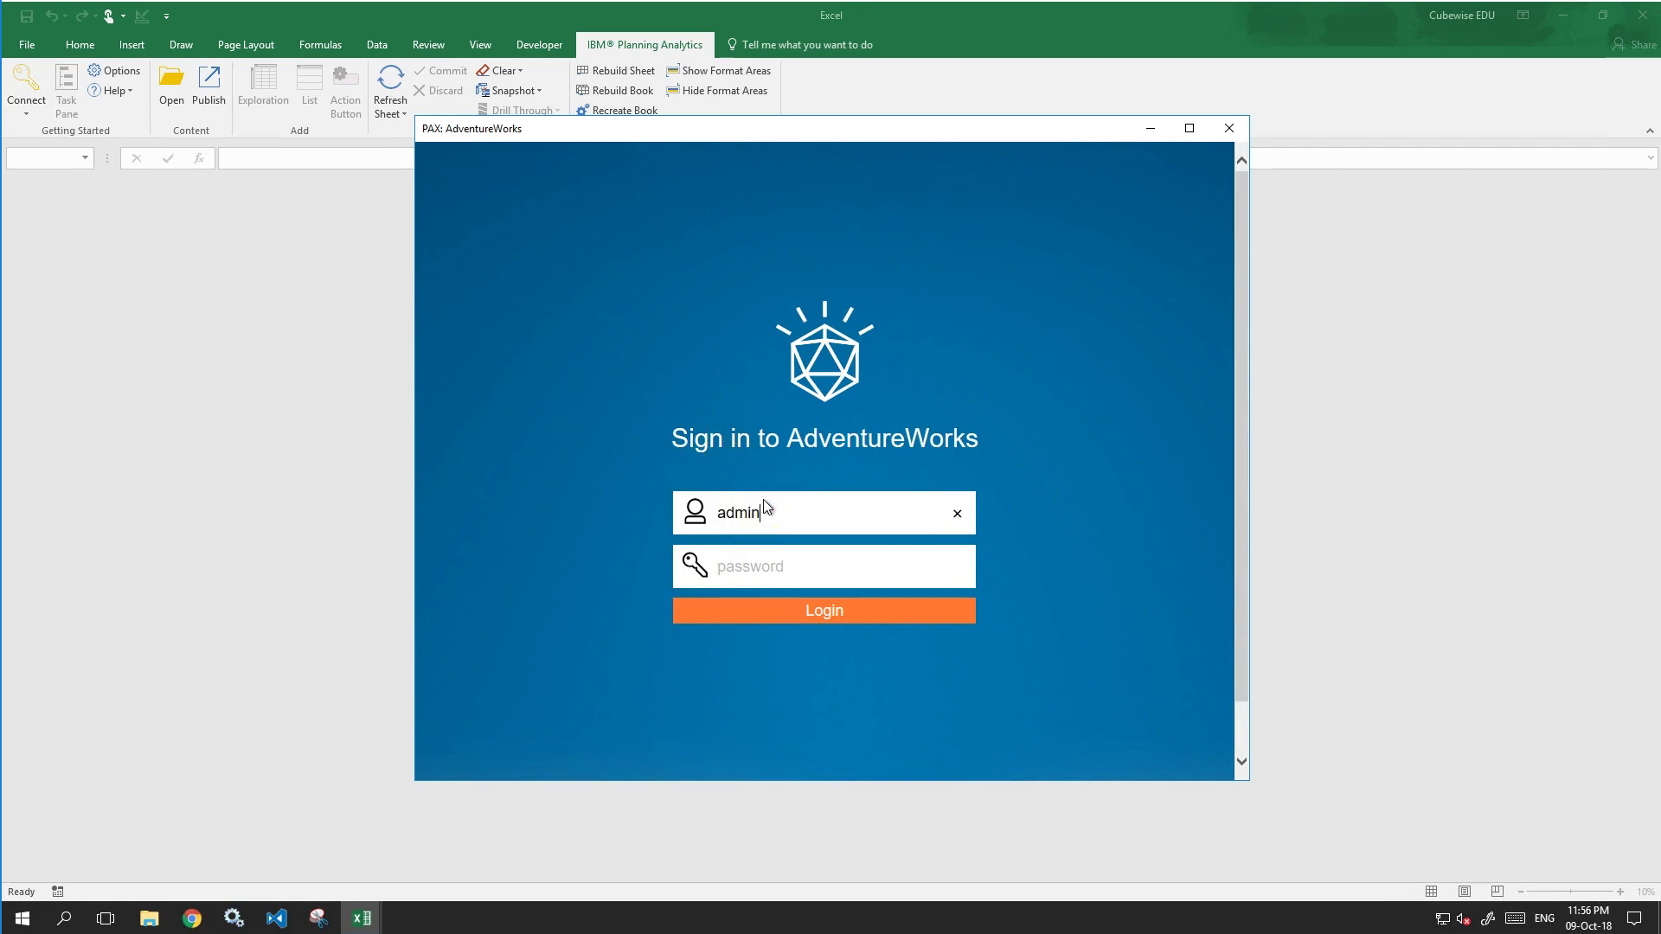
key("Return")
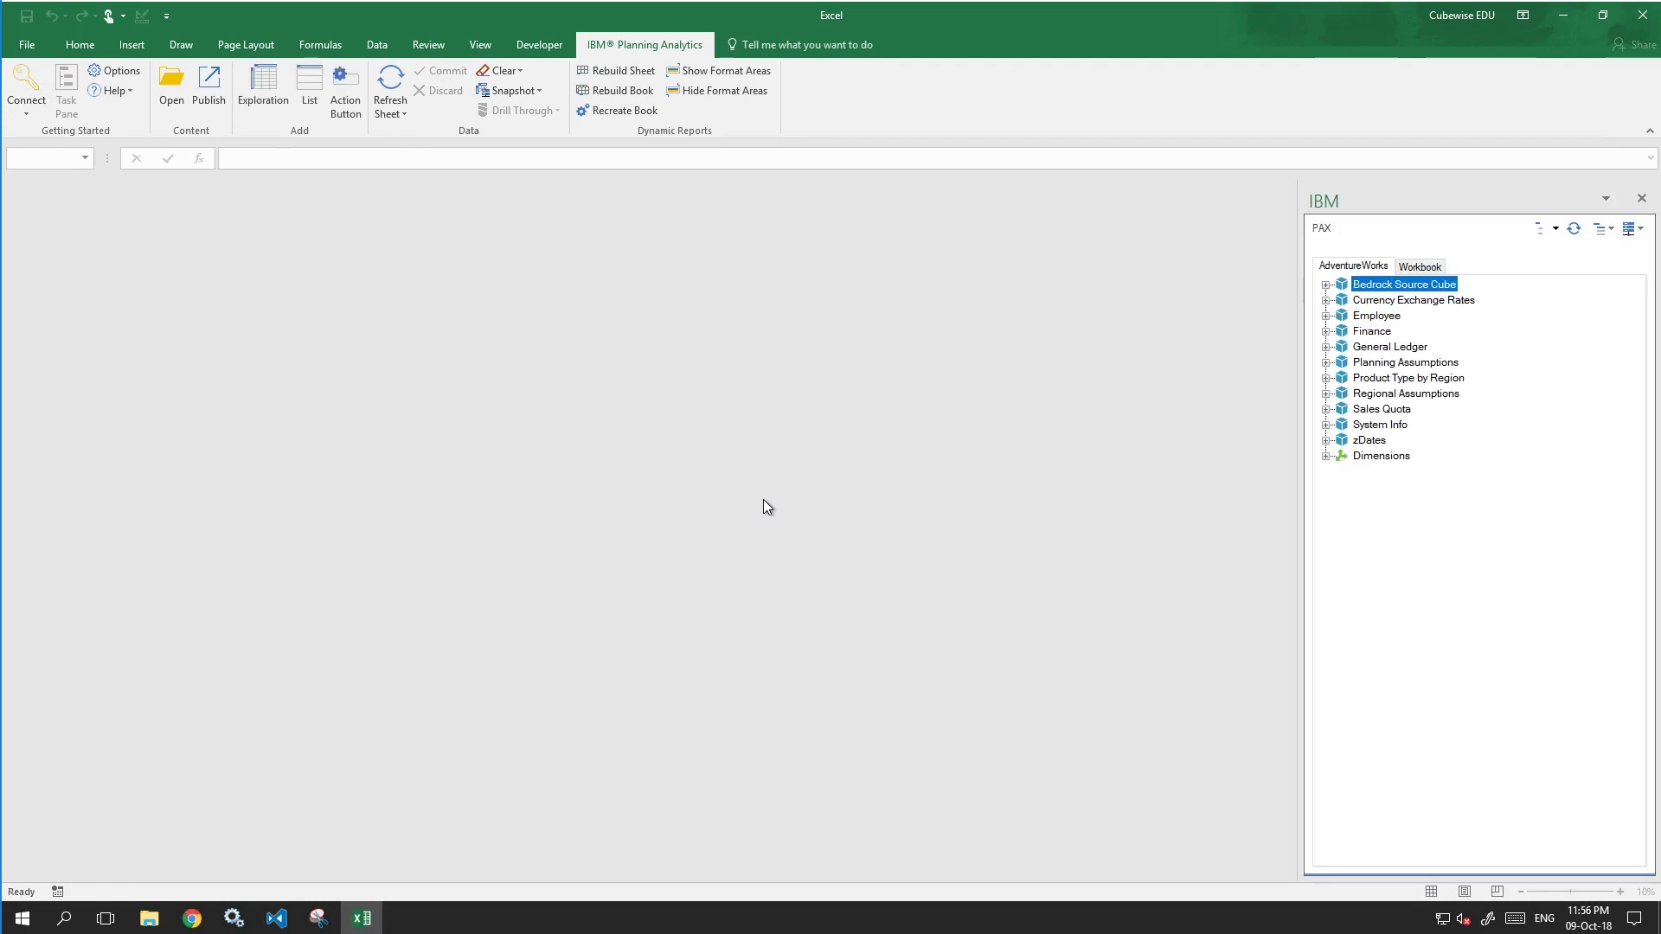
Open the Currency Exchange Rates Default view in the viewer and locate the USD-to-AUD rate 0.98.
left_click(1326, 300)
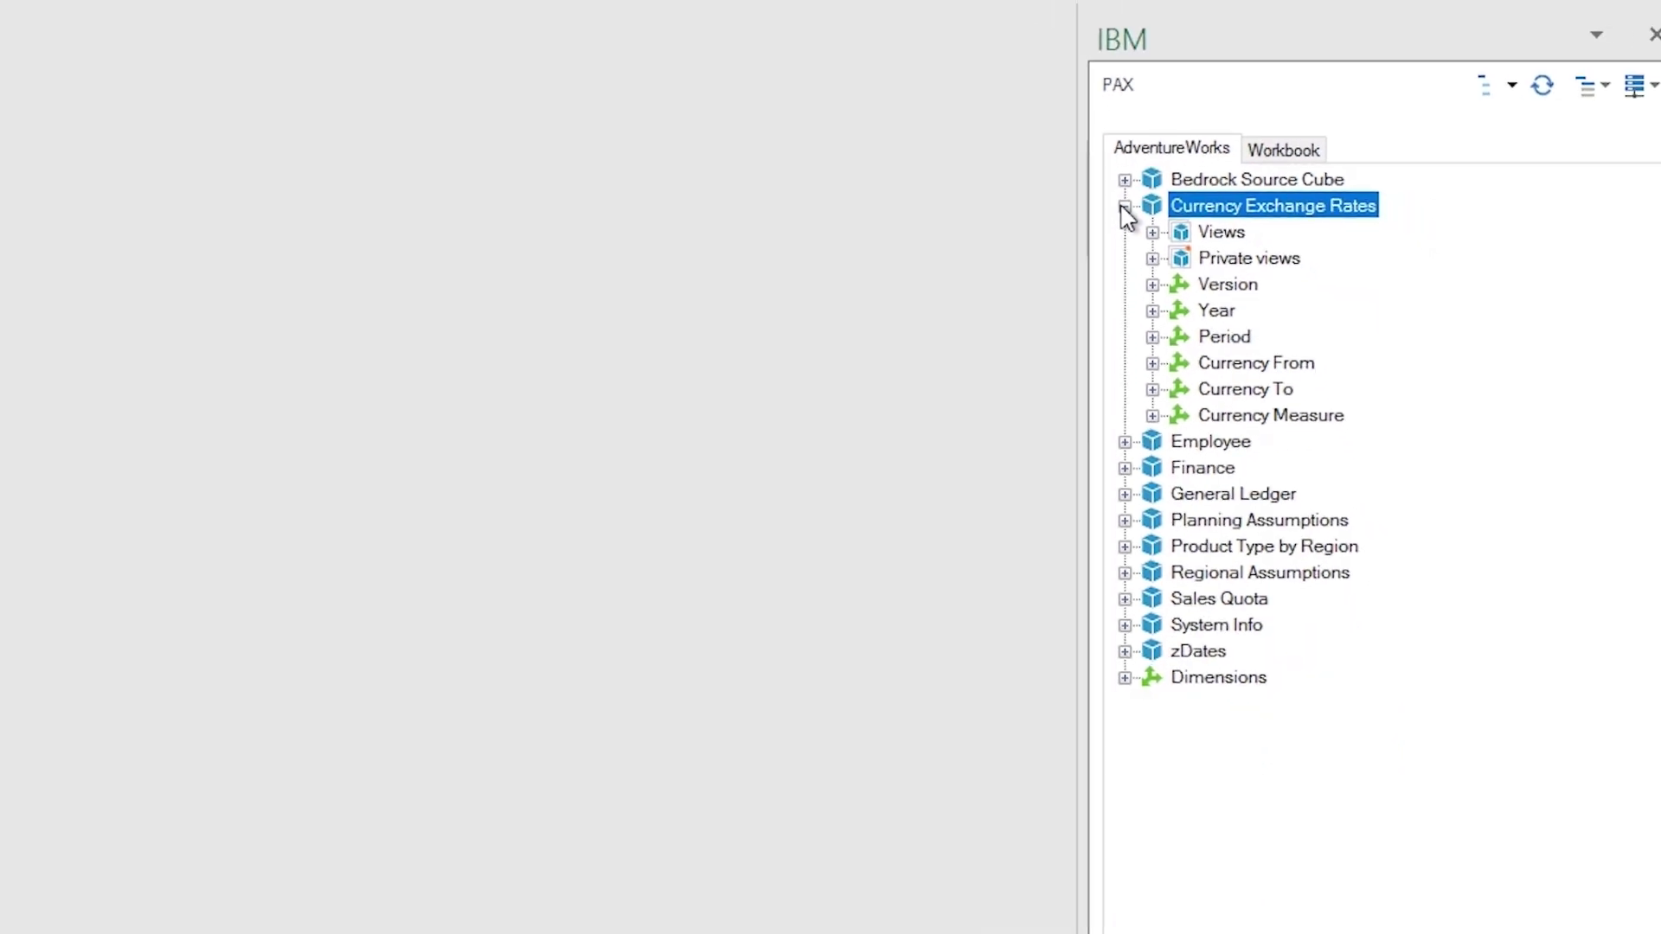
left_click(1159, 228)
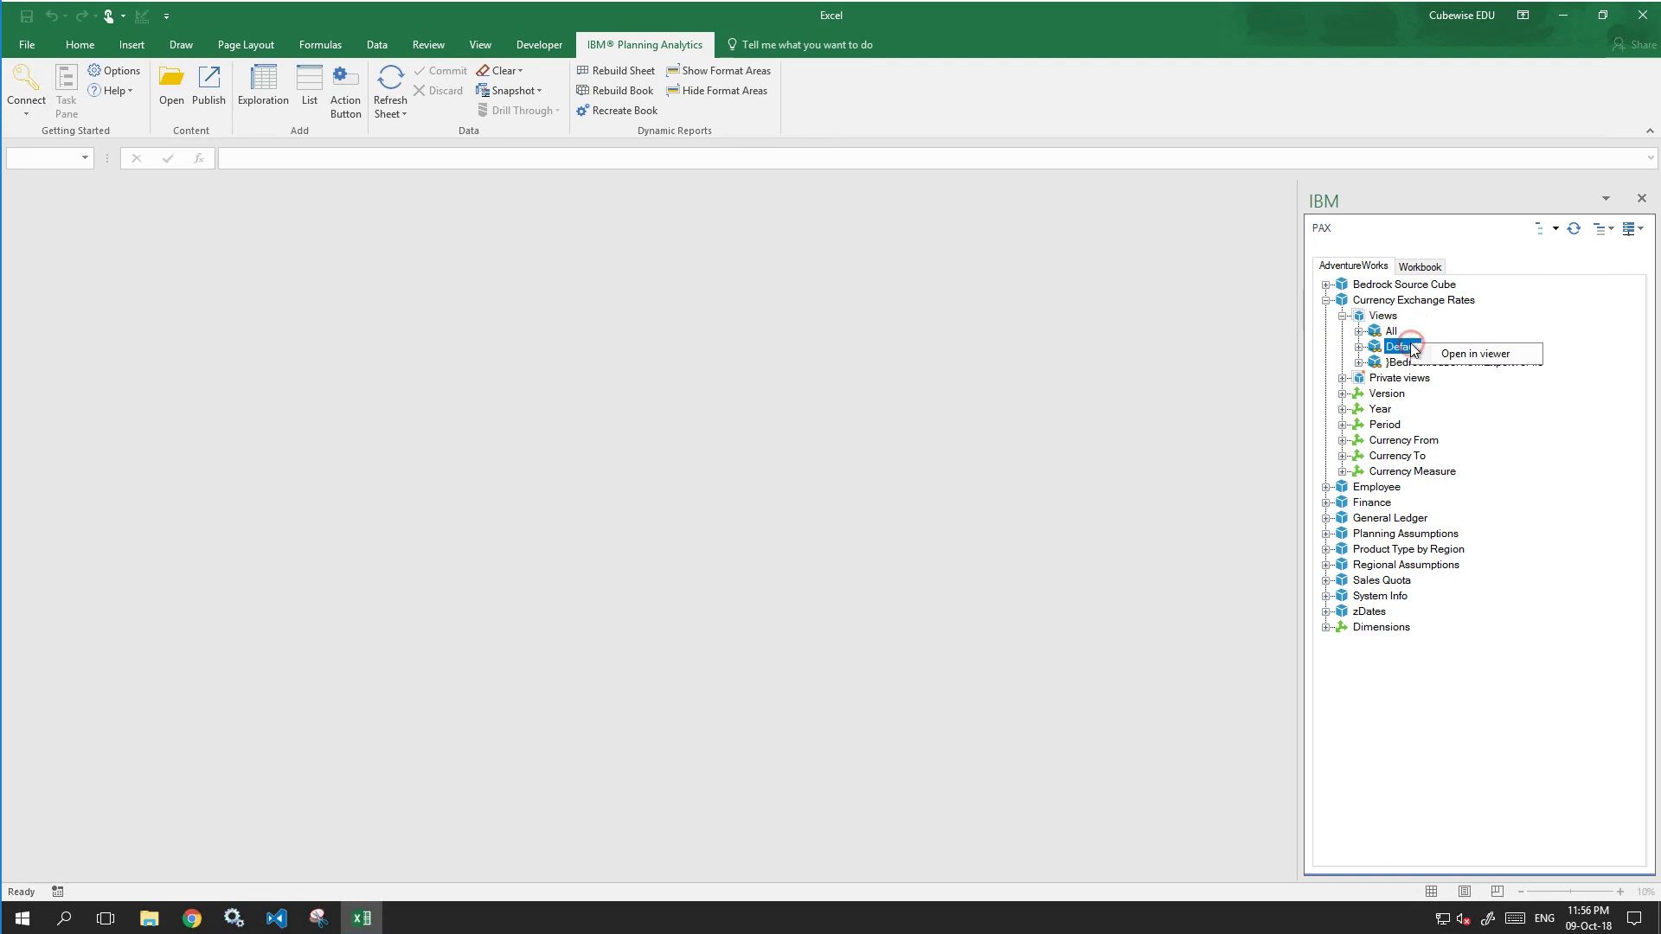
left_click(1483, 353)
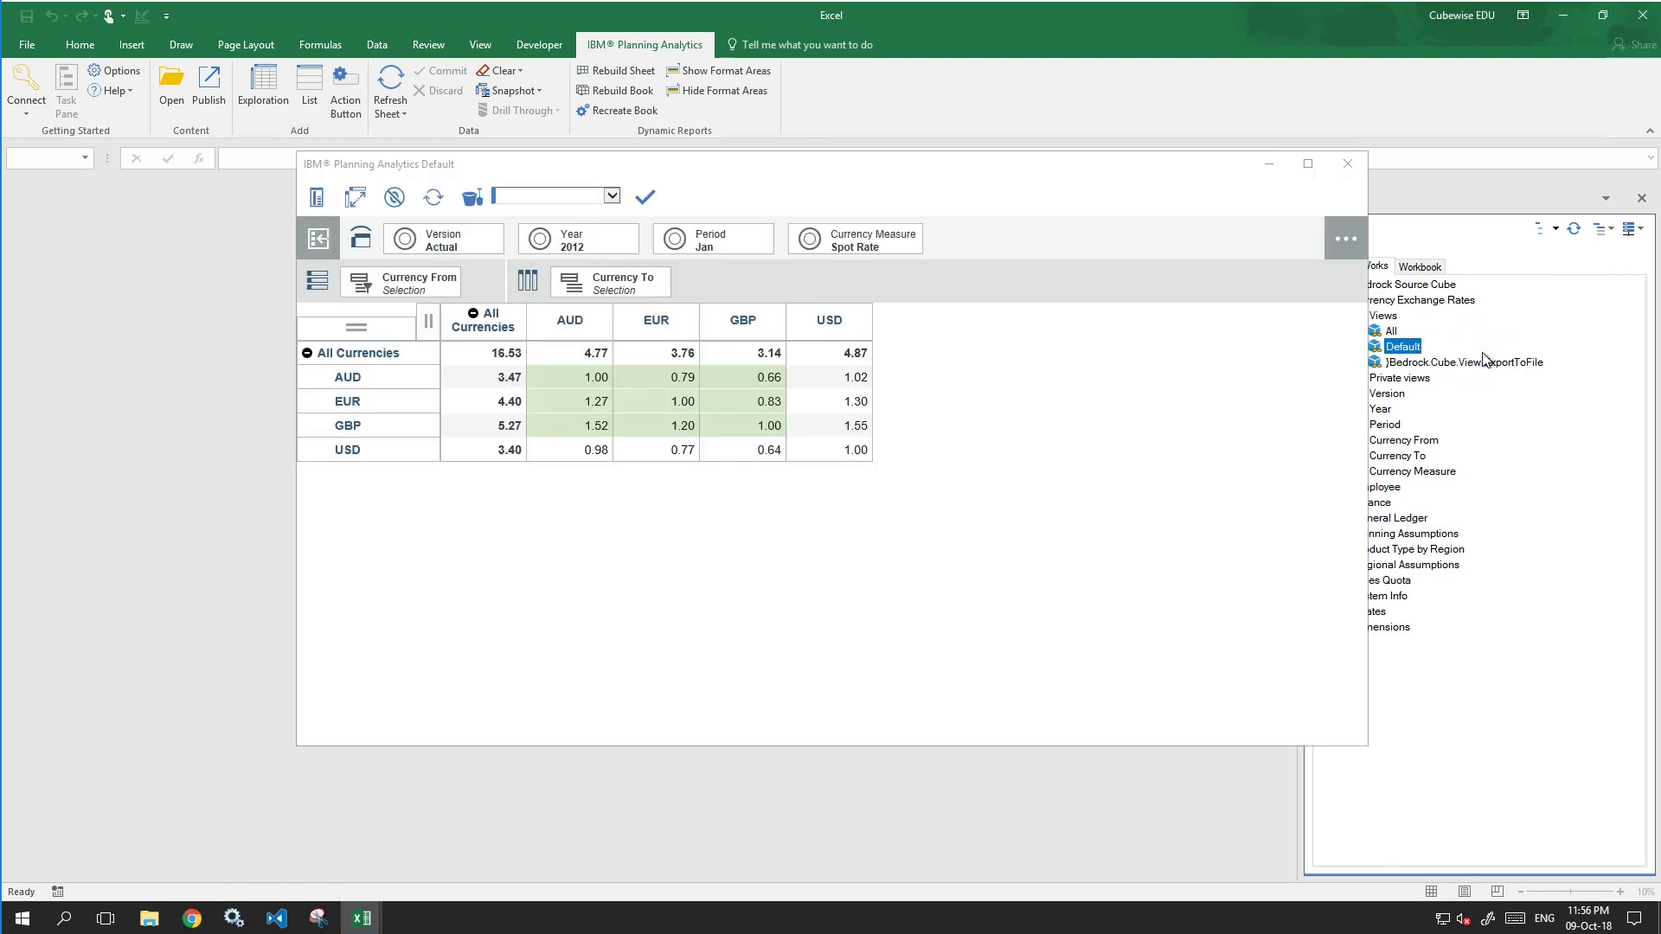
left_click(611, 451)
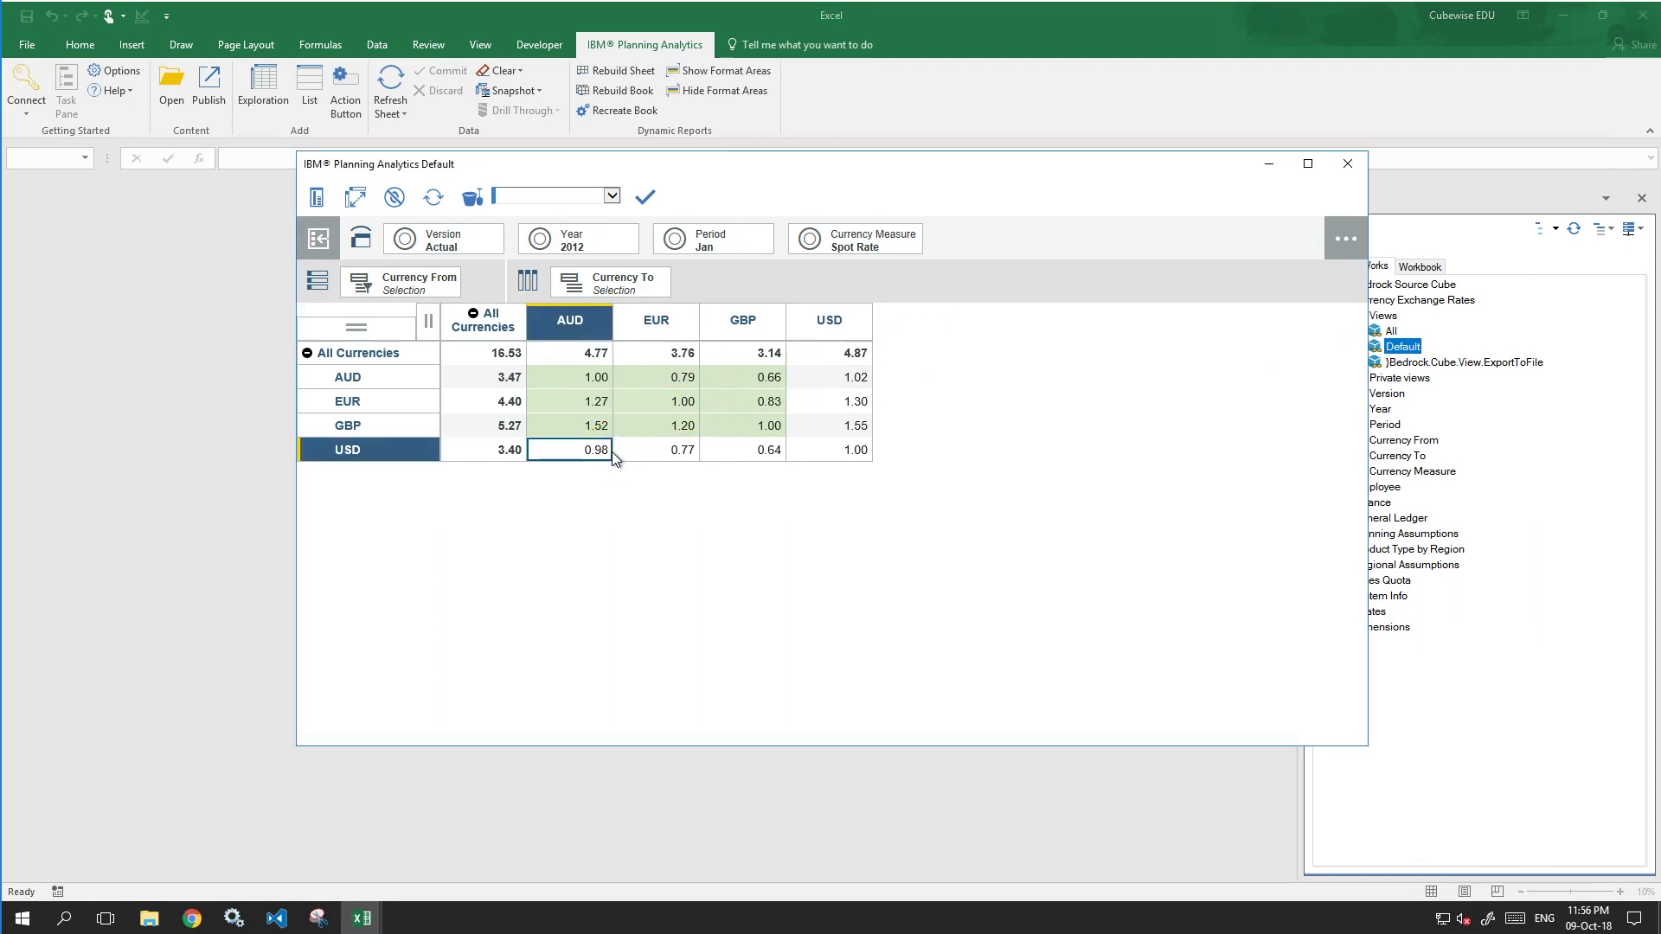
left_click(198, 275)
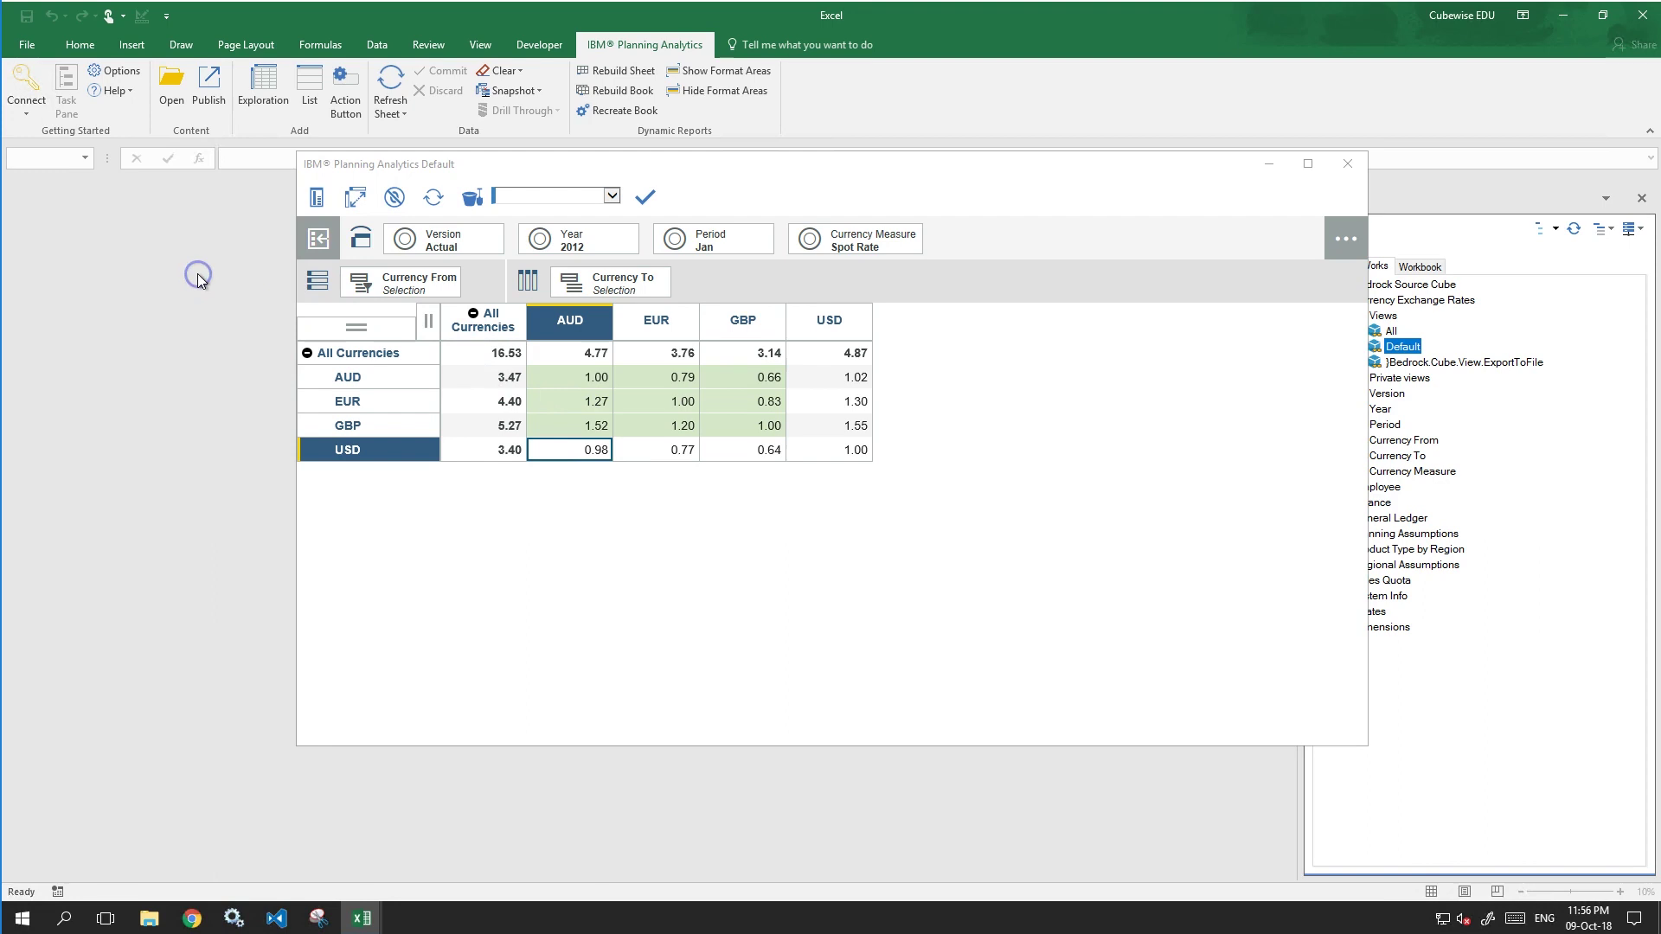
Close the cube viewer and create a new blank workbook.
left_click(1264, 166)
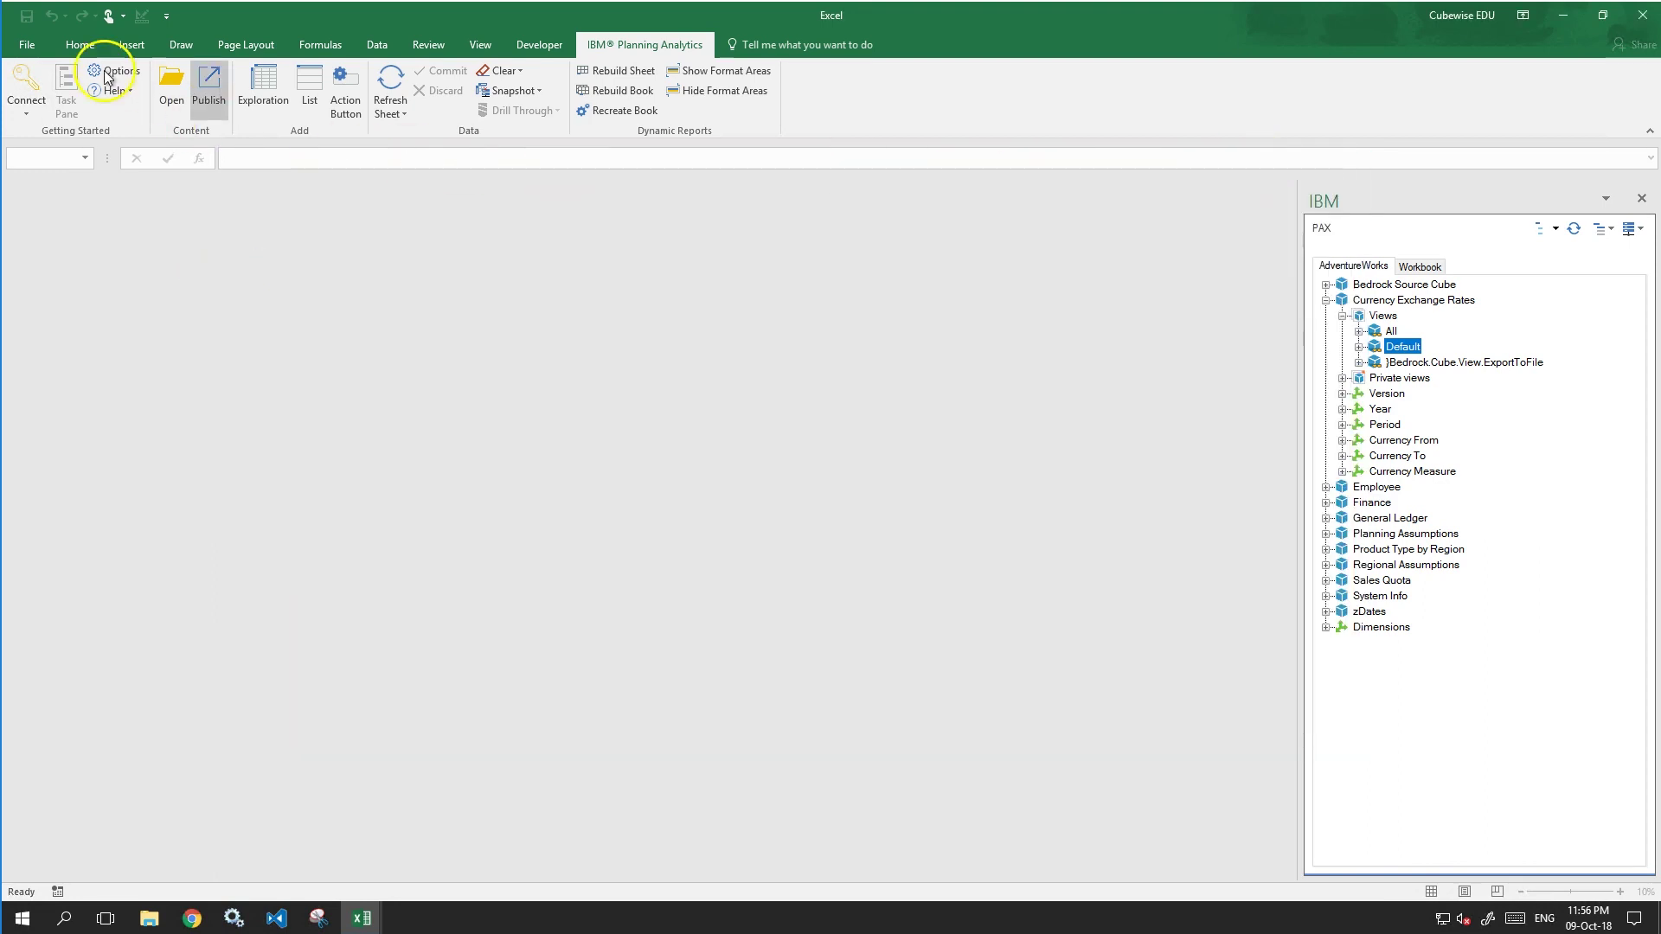
left_click(33, 44)
left_click(33, 116)
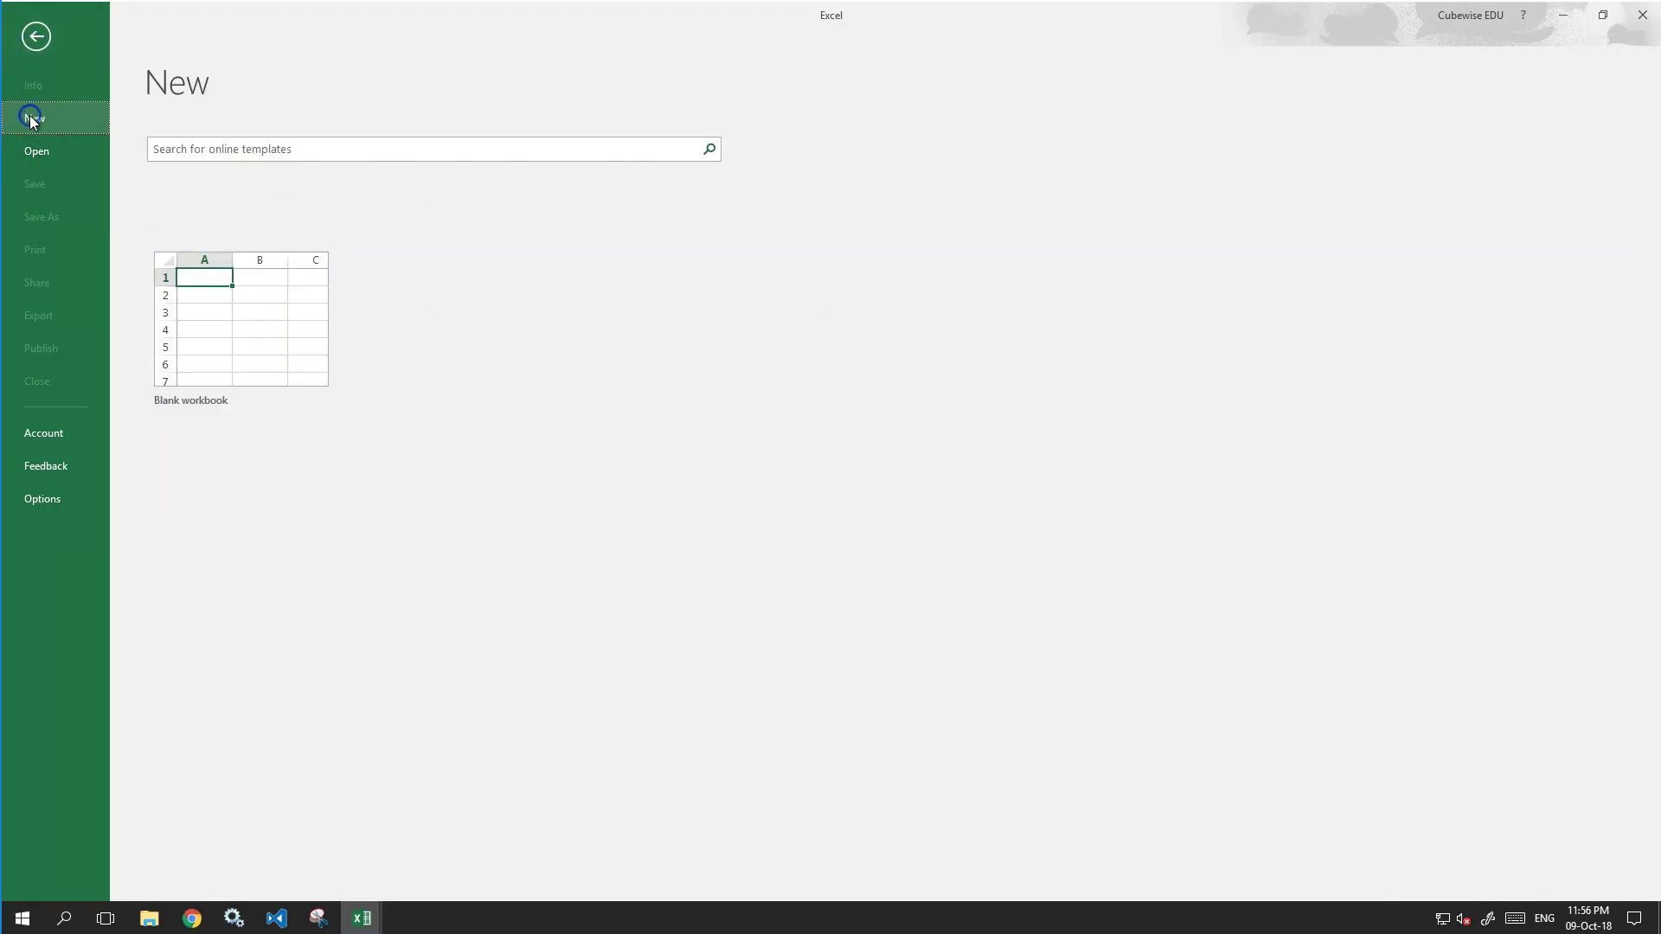
left_click(283, 349)
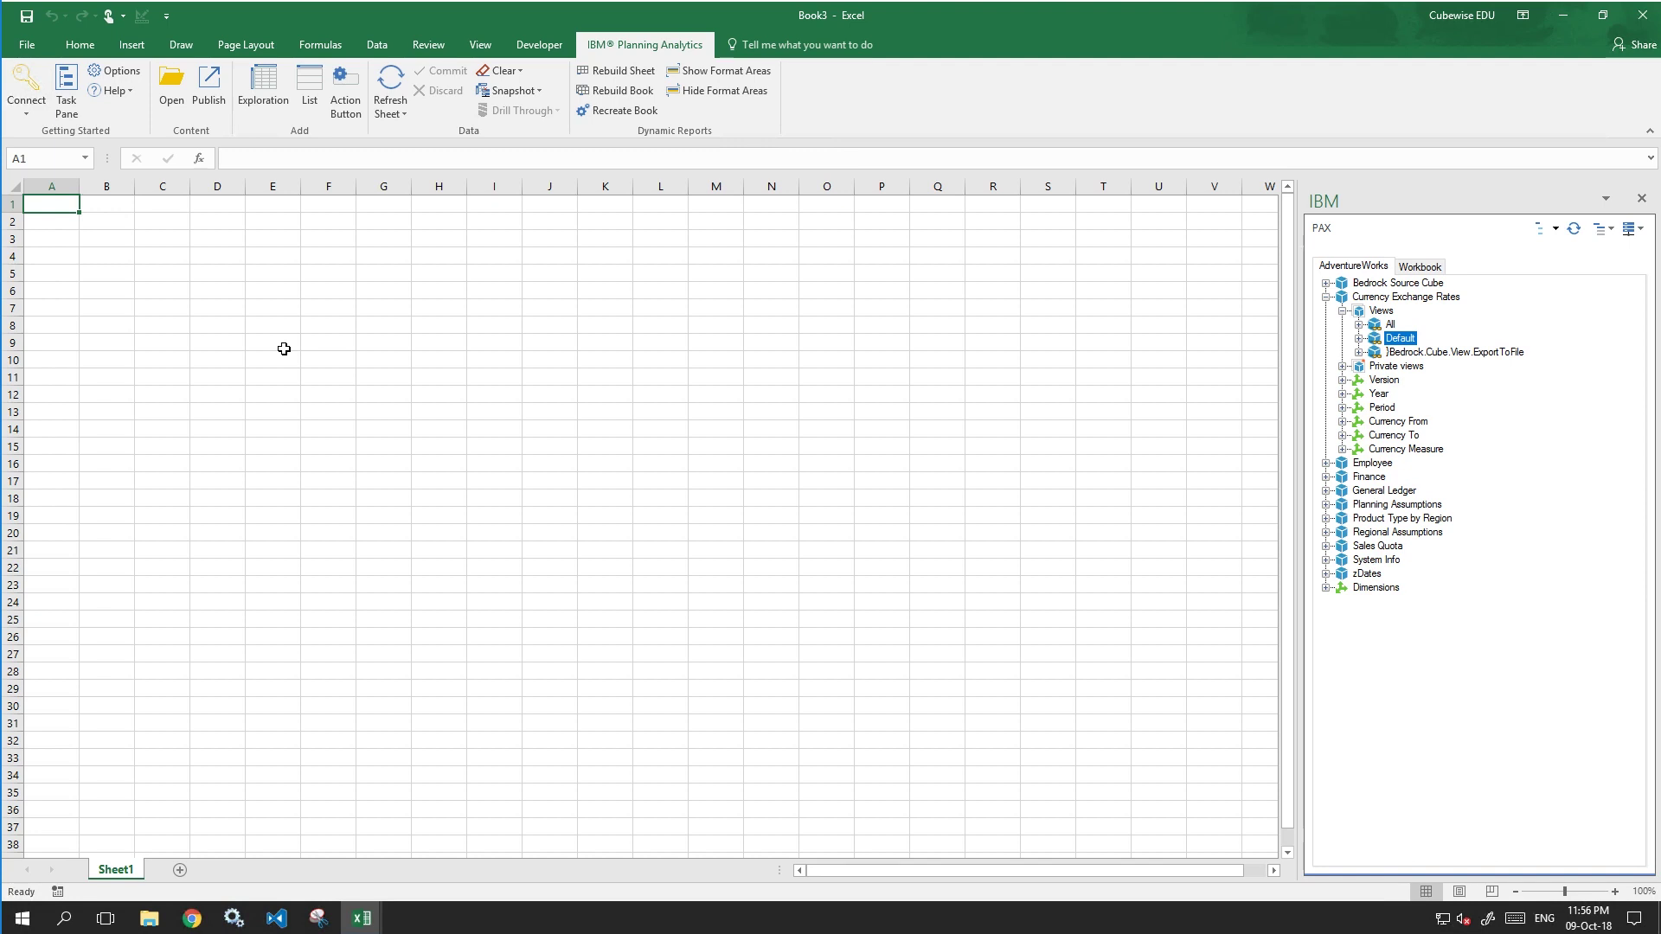
Enter label/value rows Version–Actual, Year–2012 and Period–Jan in columns A and B.
type("V")
type("ersion")
type("Version")
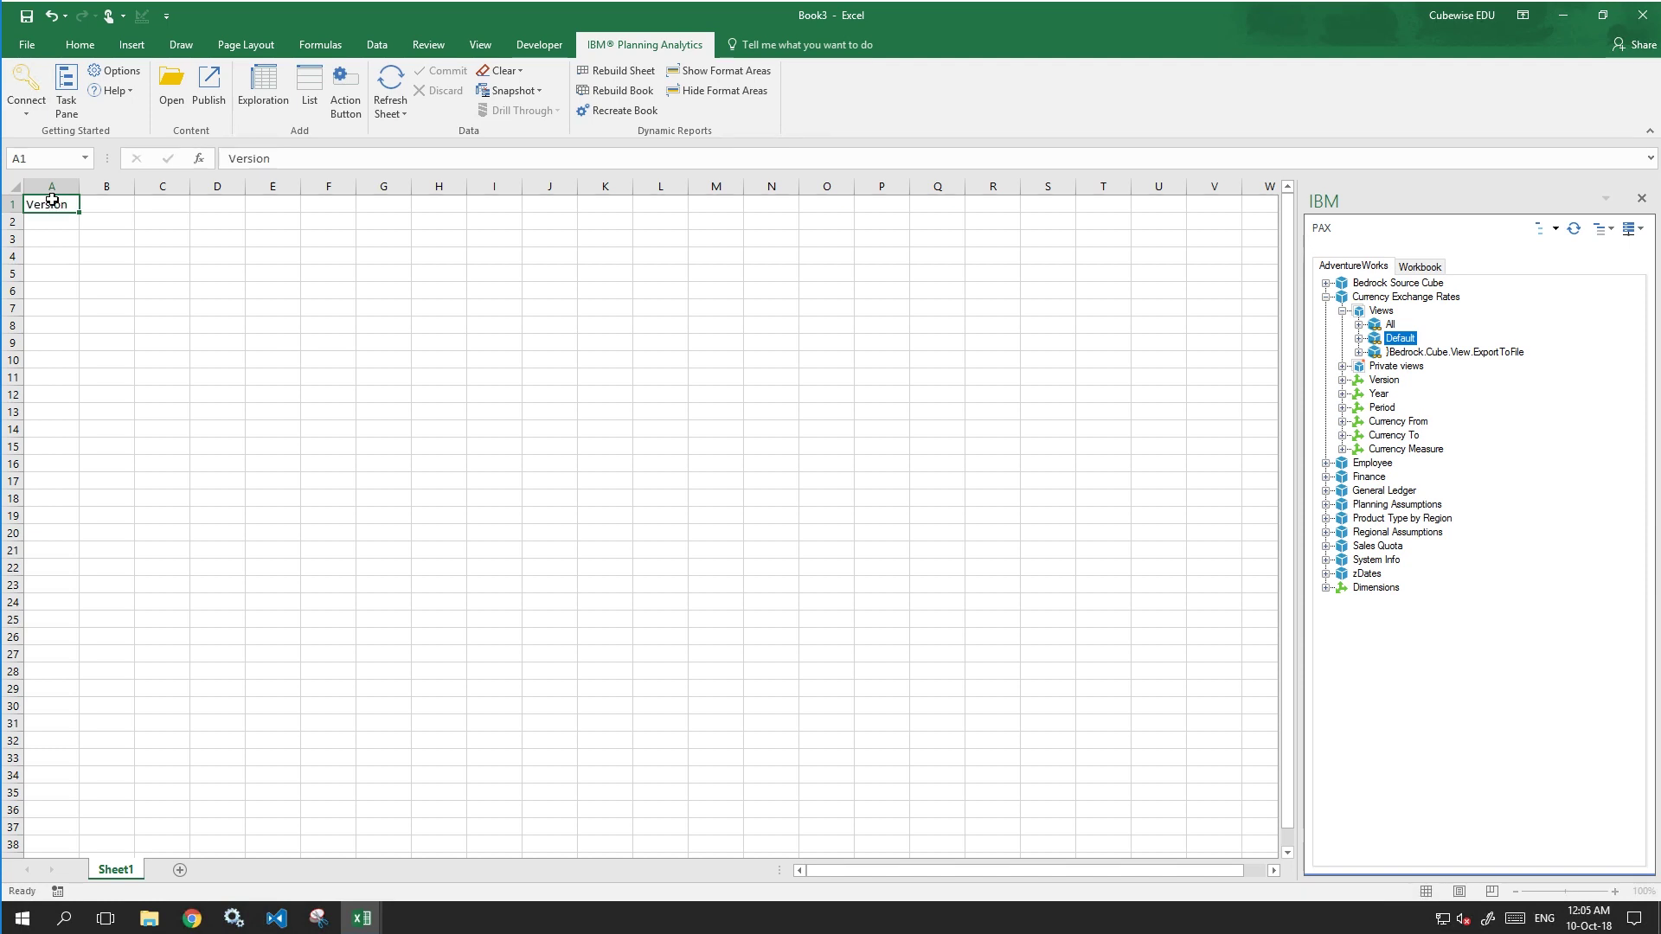
key("Tab")
type("Actual")
key("Return")
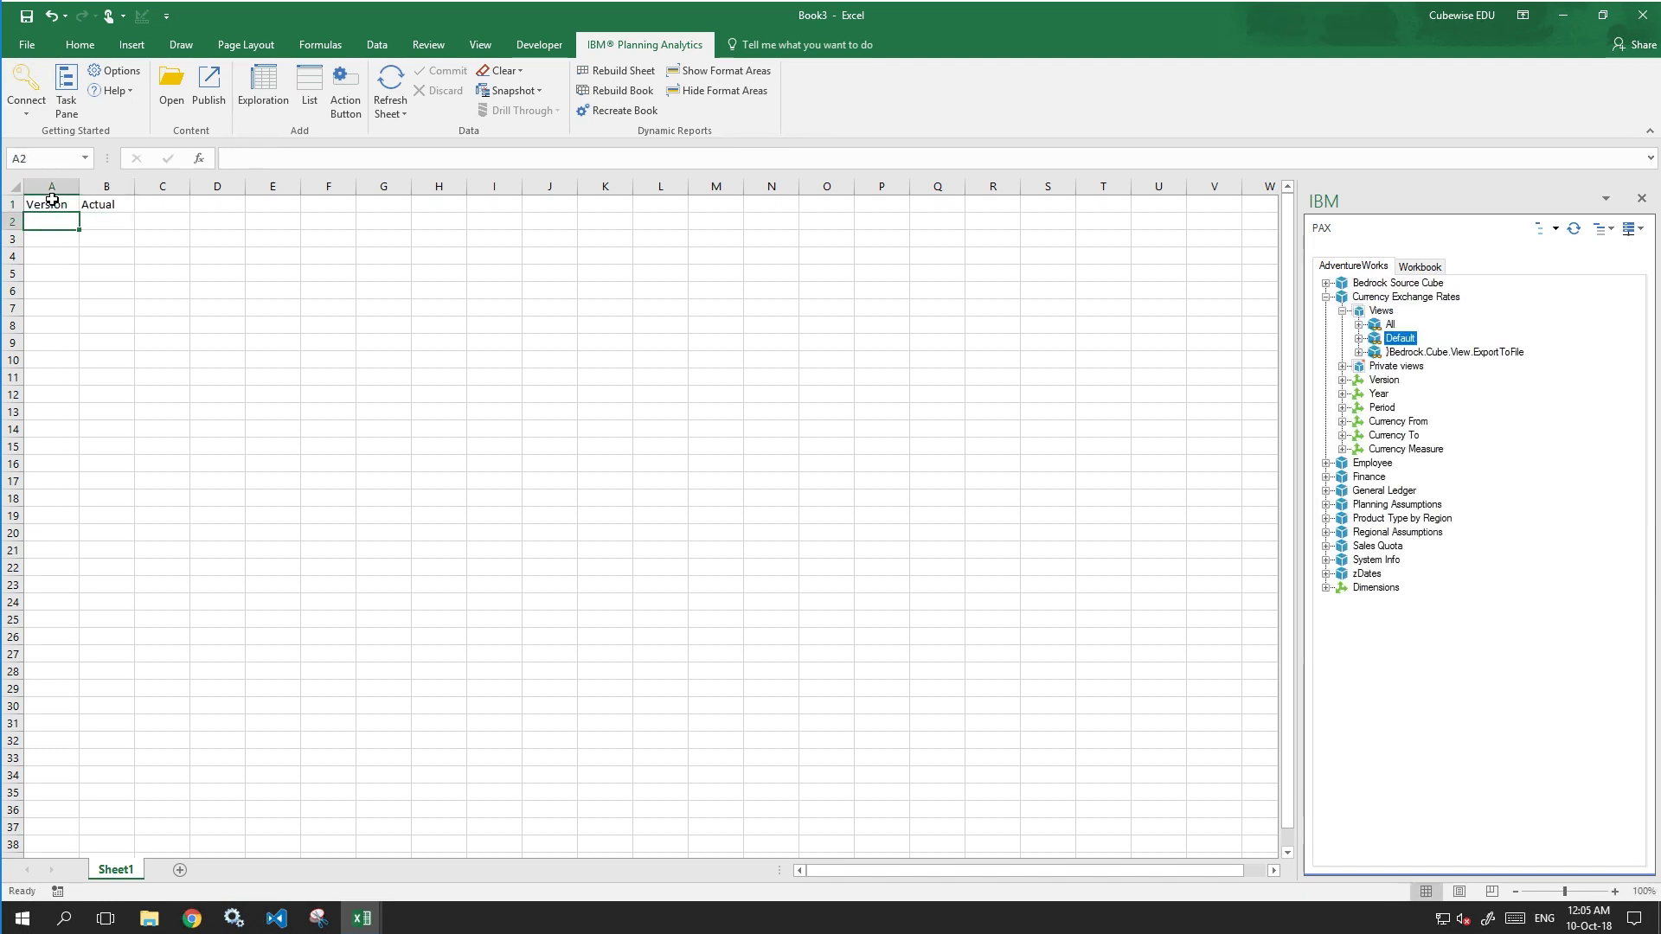
type("Year")
key("Tab")
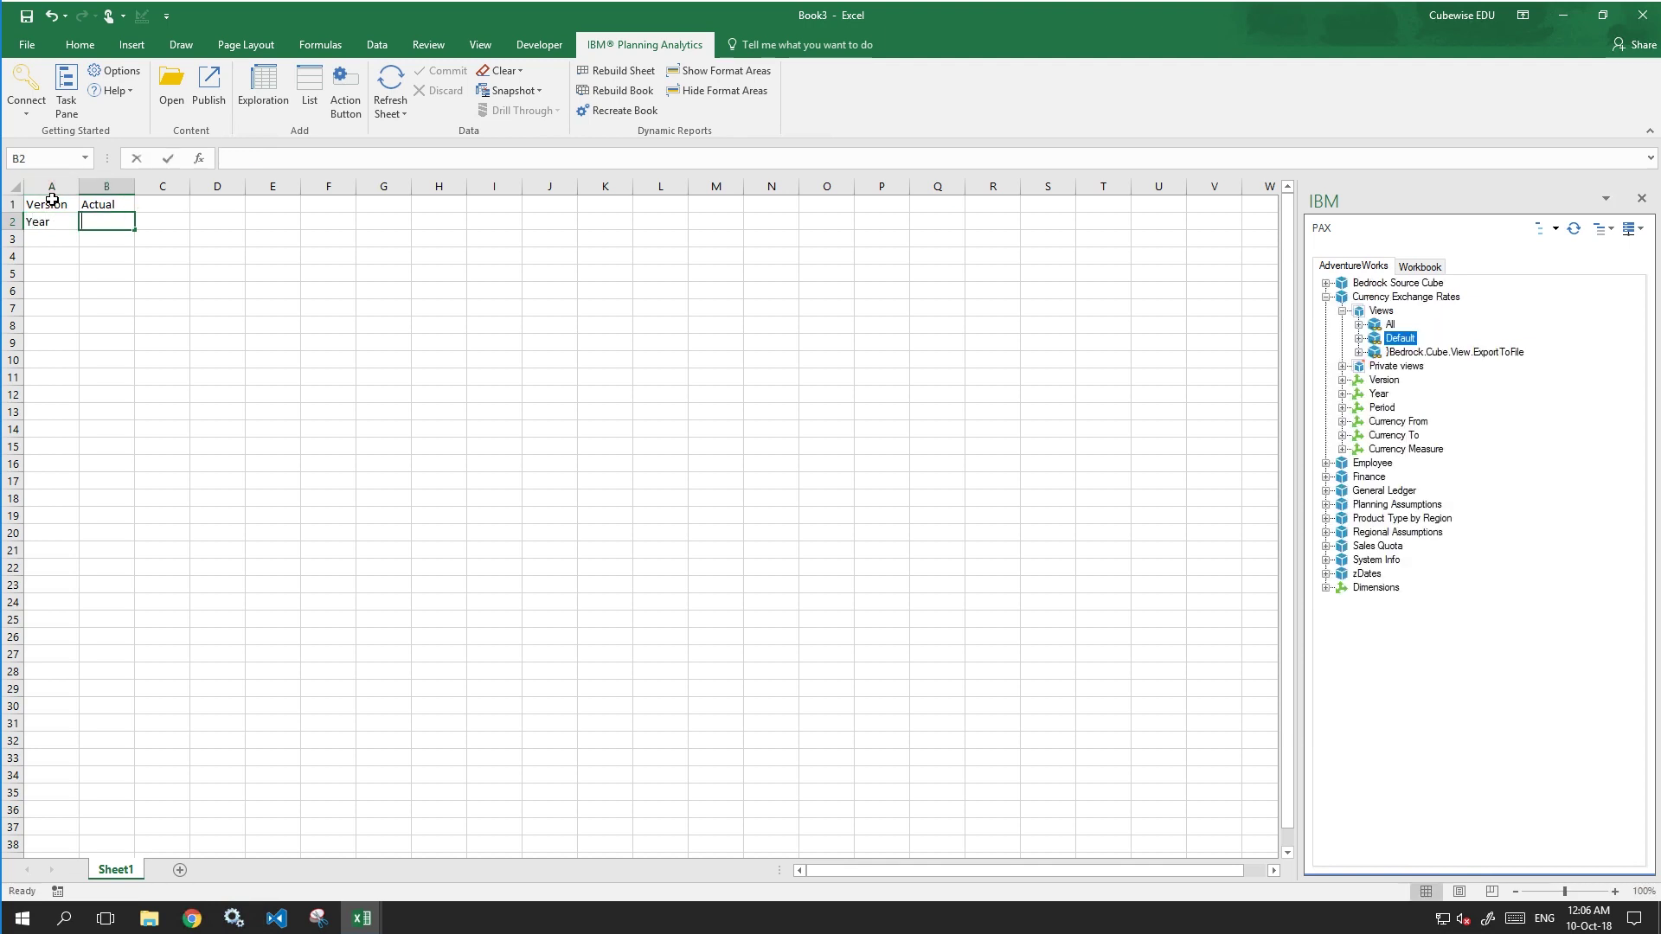
type("2012")
key("Return")
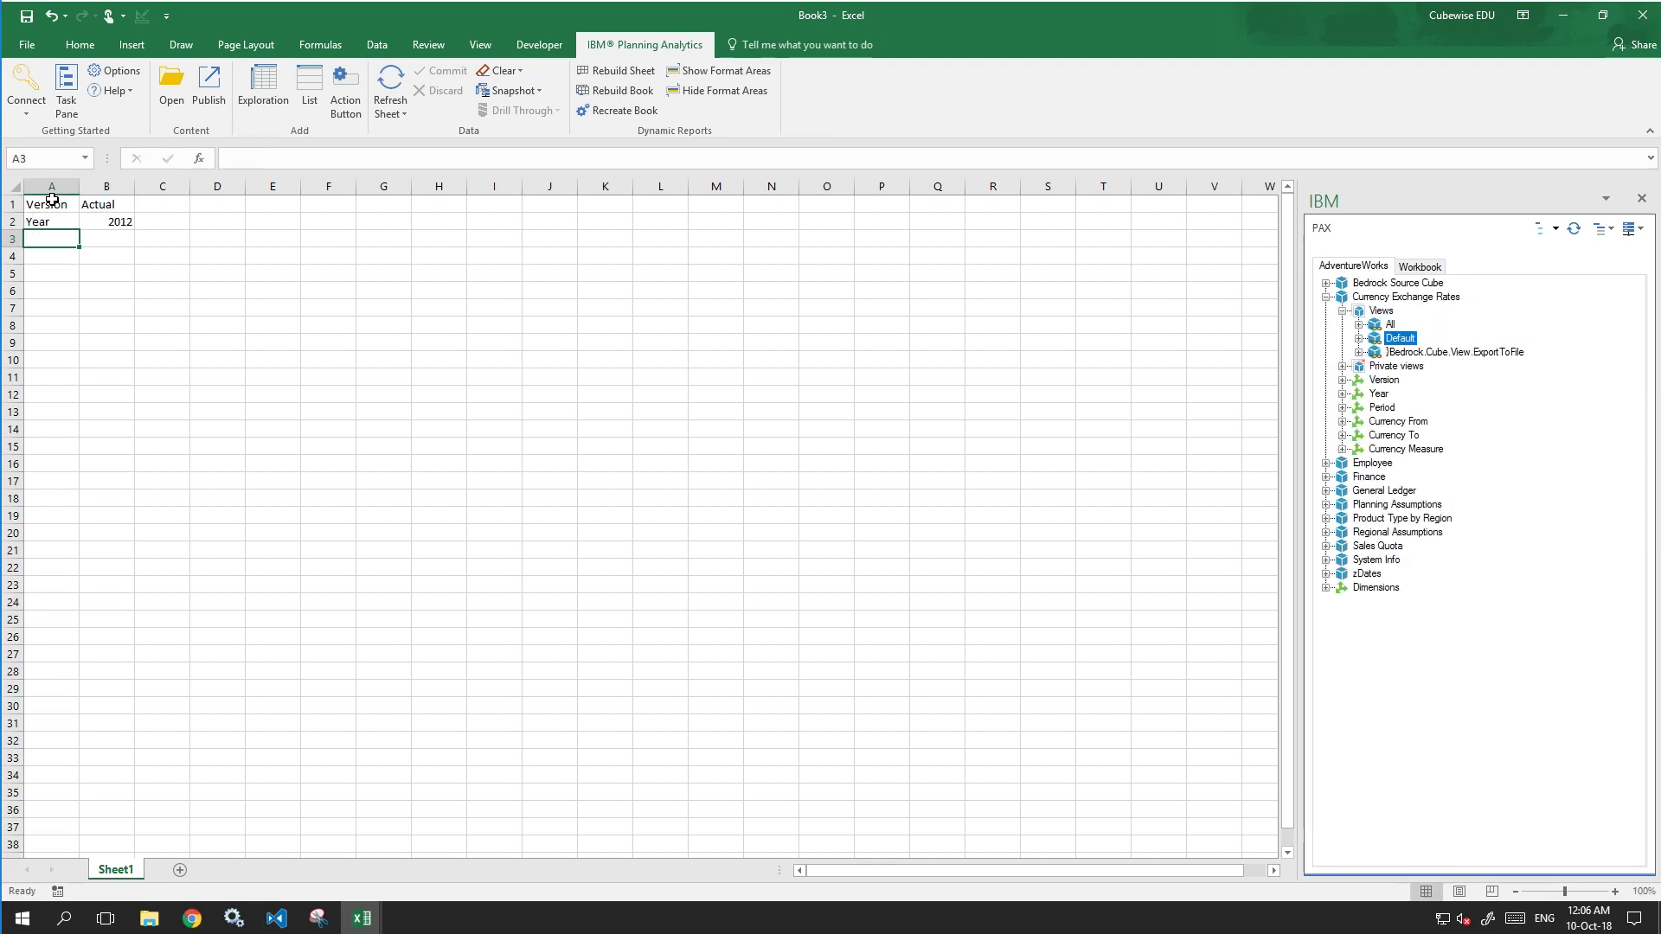
type("Period")
key("Tab")
type("Jan")
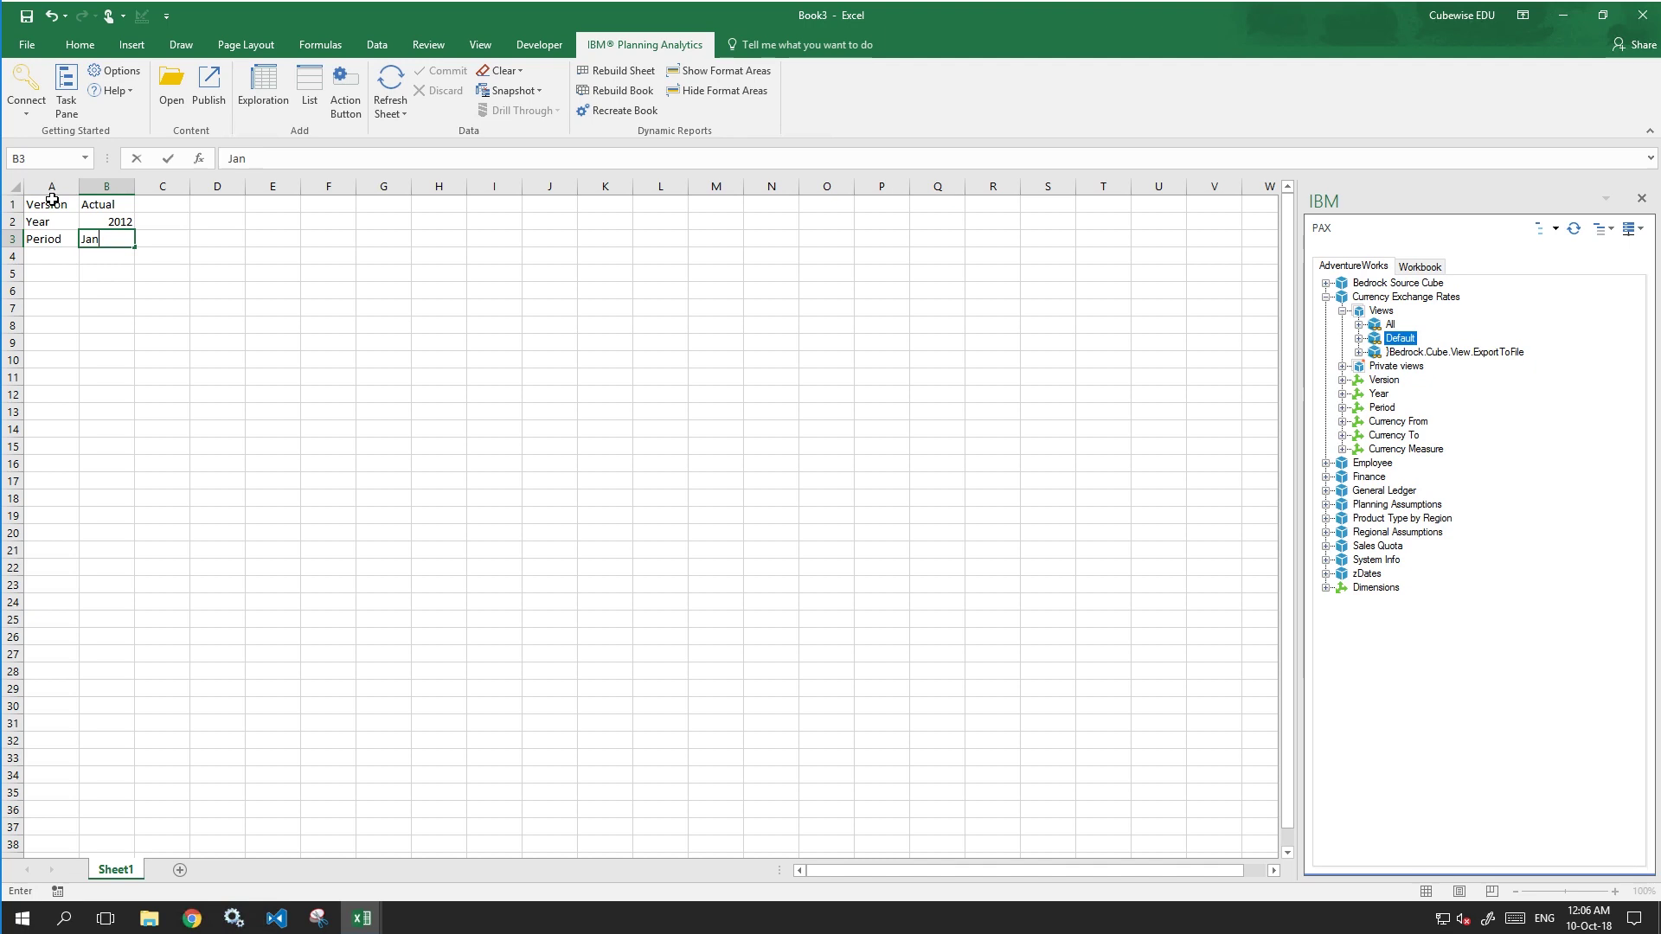
key("Return")
Add rows Currency From–USD, Currency To–AUD, Curency Measure–Spot Rate, then autofit column A.
type("Currency")
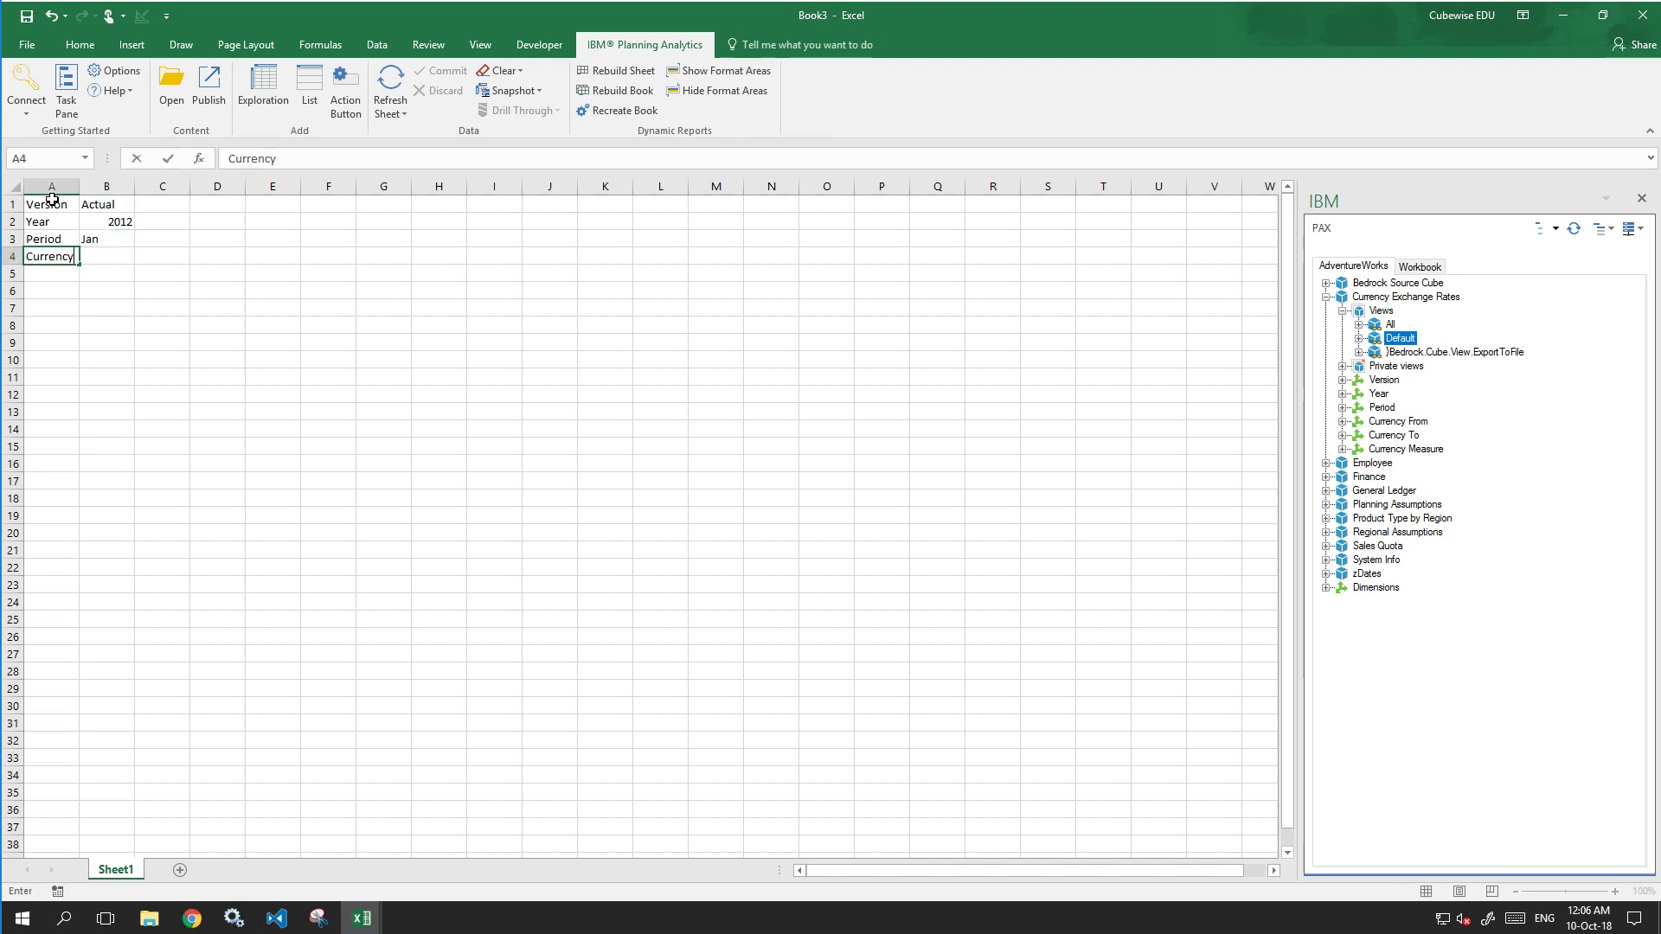
type(" From")
key("Tab")
type("USD")
key("Return")
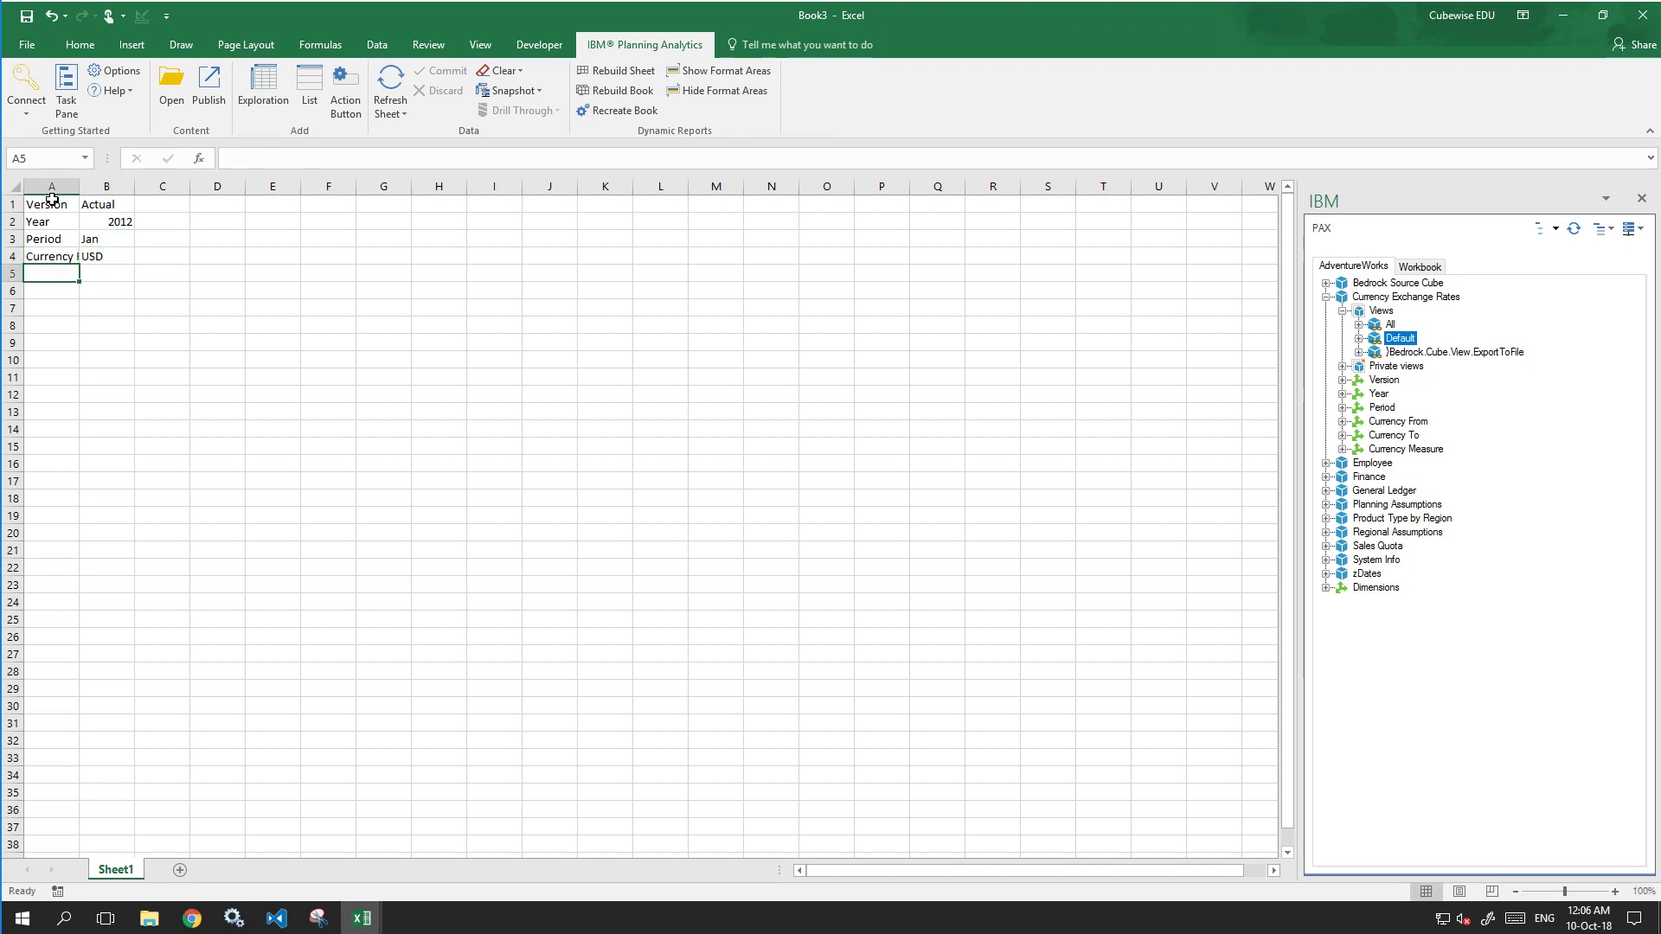
type("Currency T")
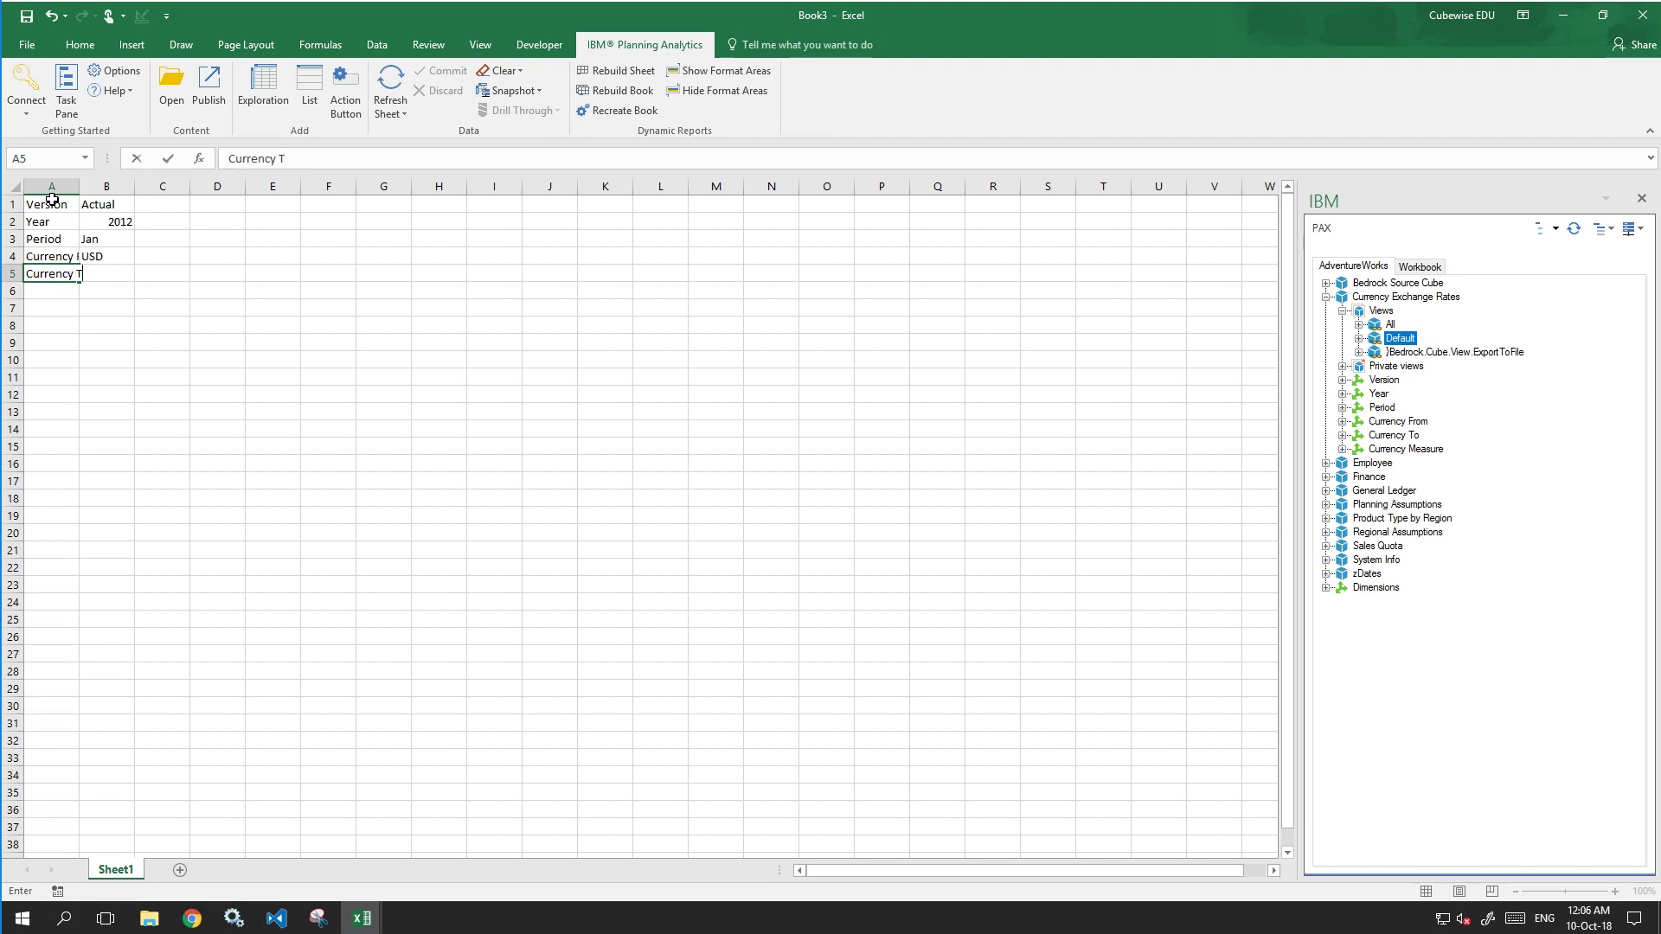
type("o")
key("Tab")
type("AUD")
key("Return")
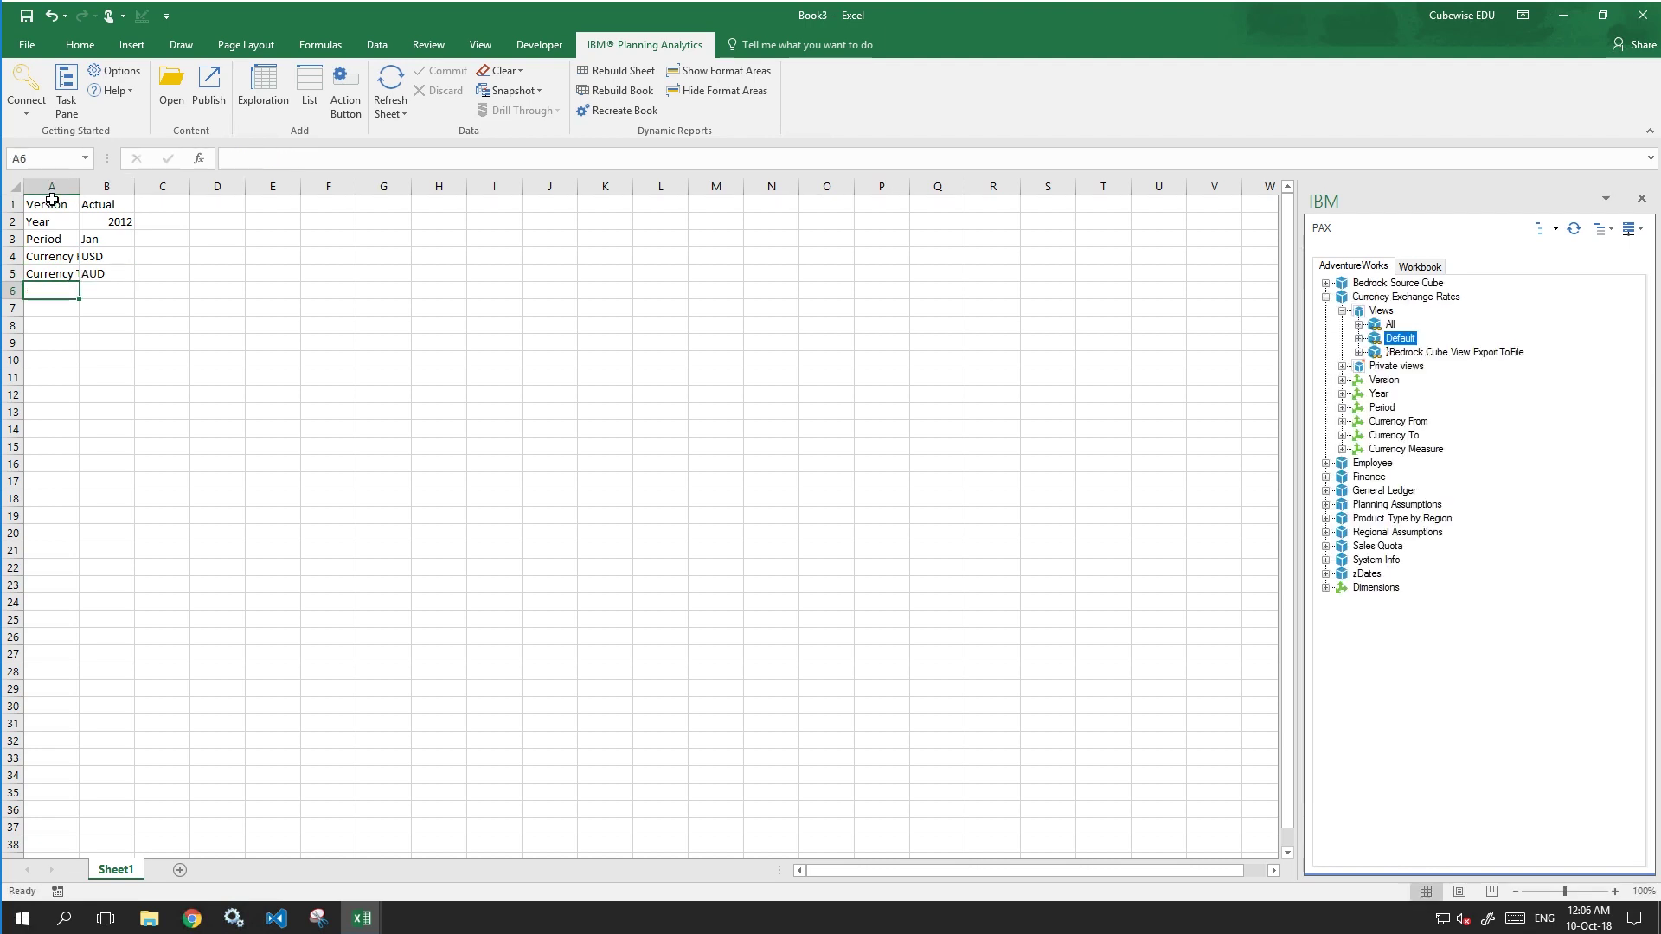
type("Curency Measur")
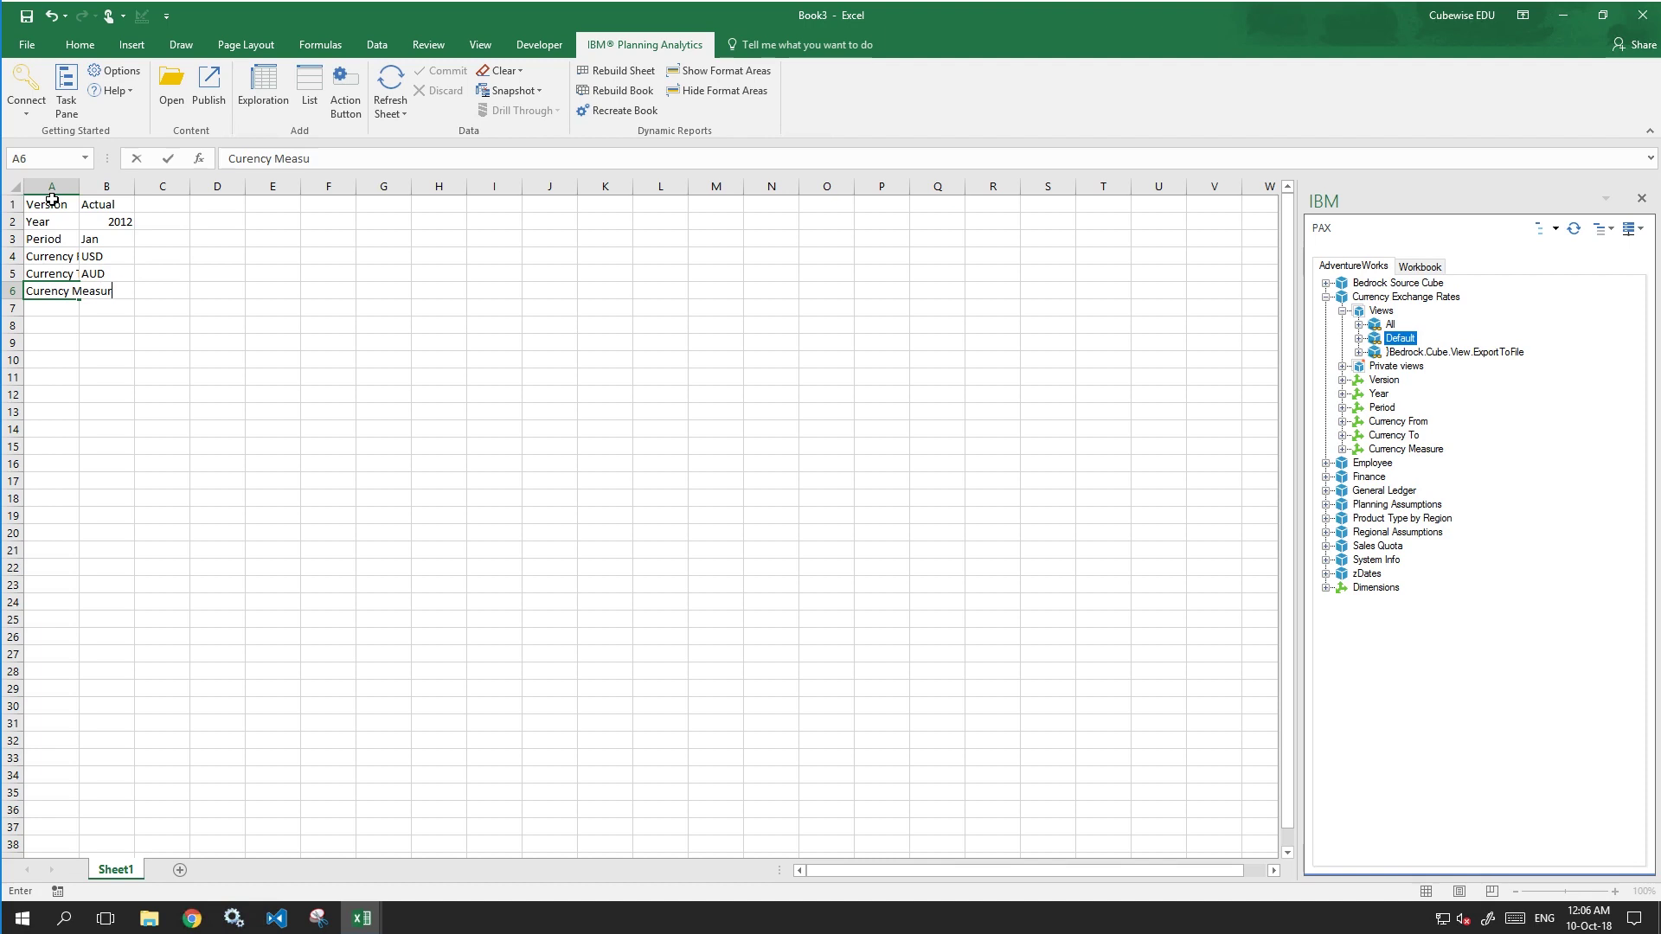
type("e")
key("Tab")
type("Spot Ra")
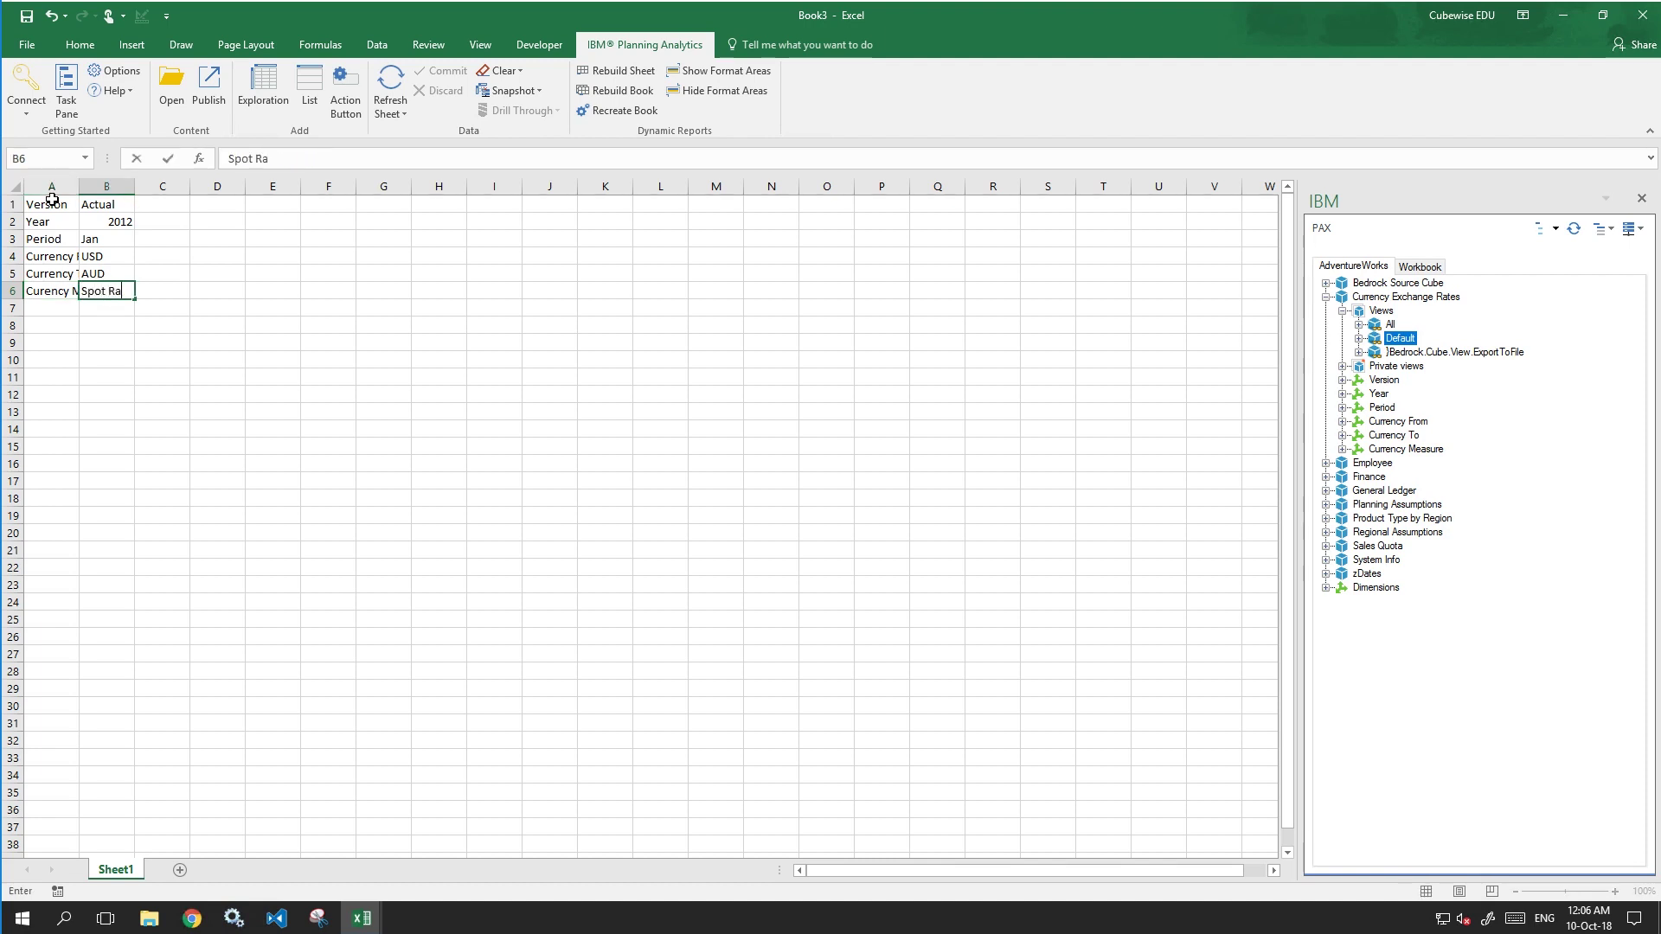
type("te")
key("Return")
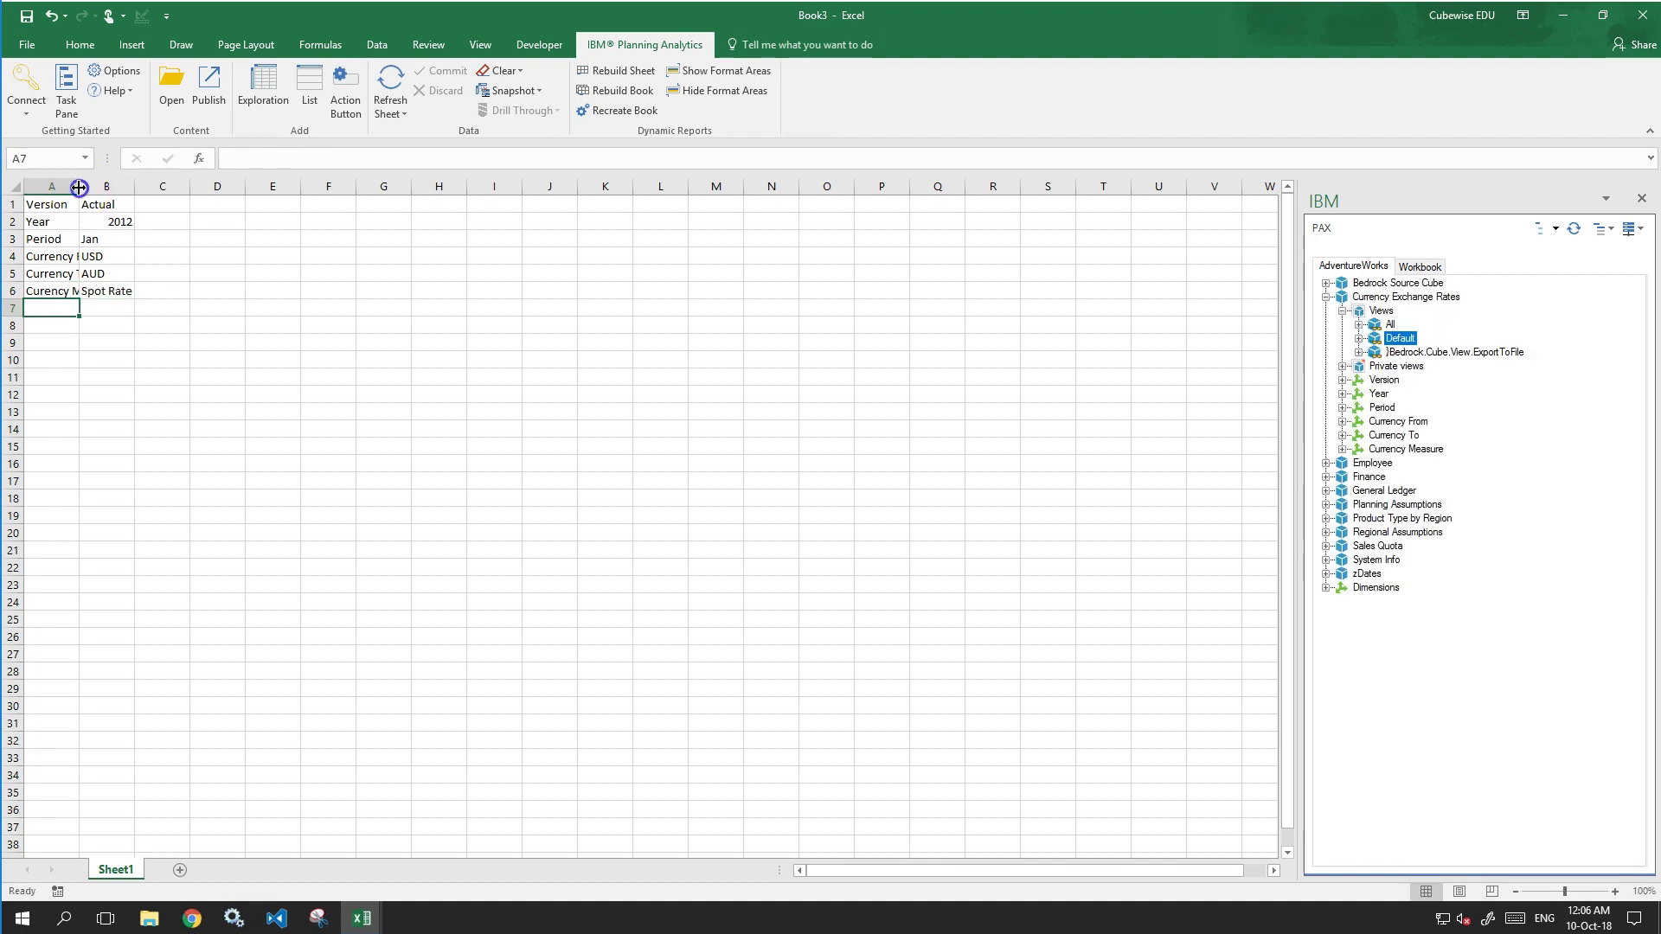
double_click(79, 186)
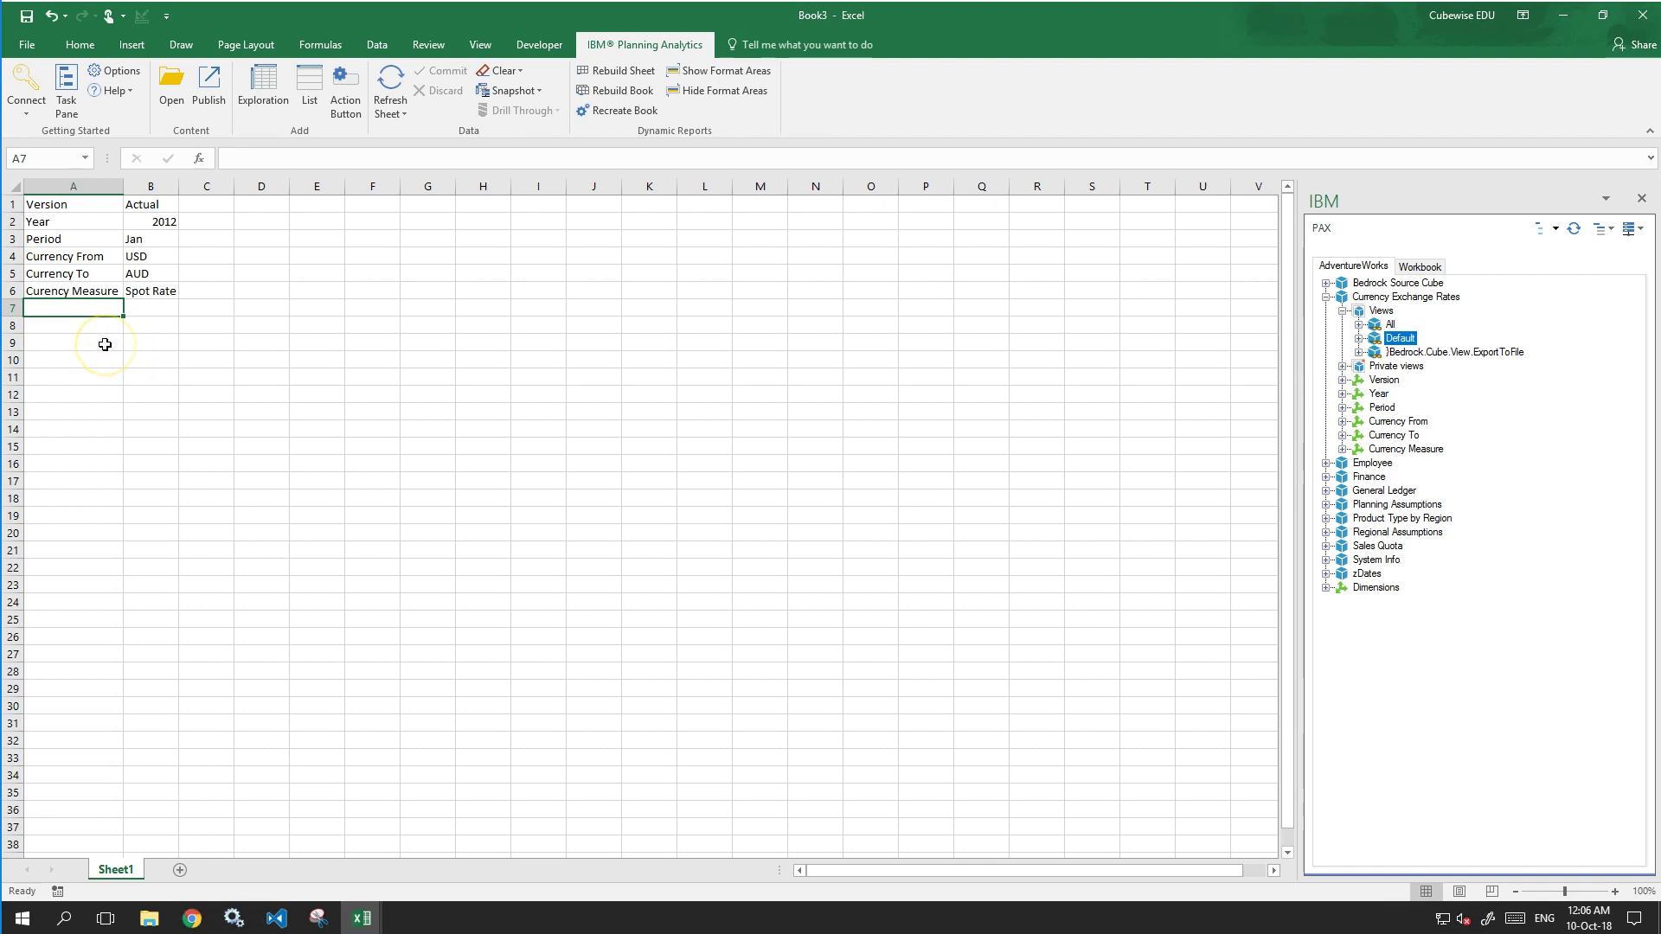
In A9 start the formula =DBRW("AdventureWorks:Currency Exchange Rates", with the cube name quoted.
left_click(115, 345)
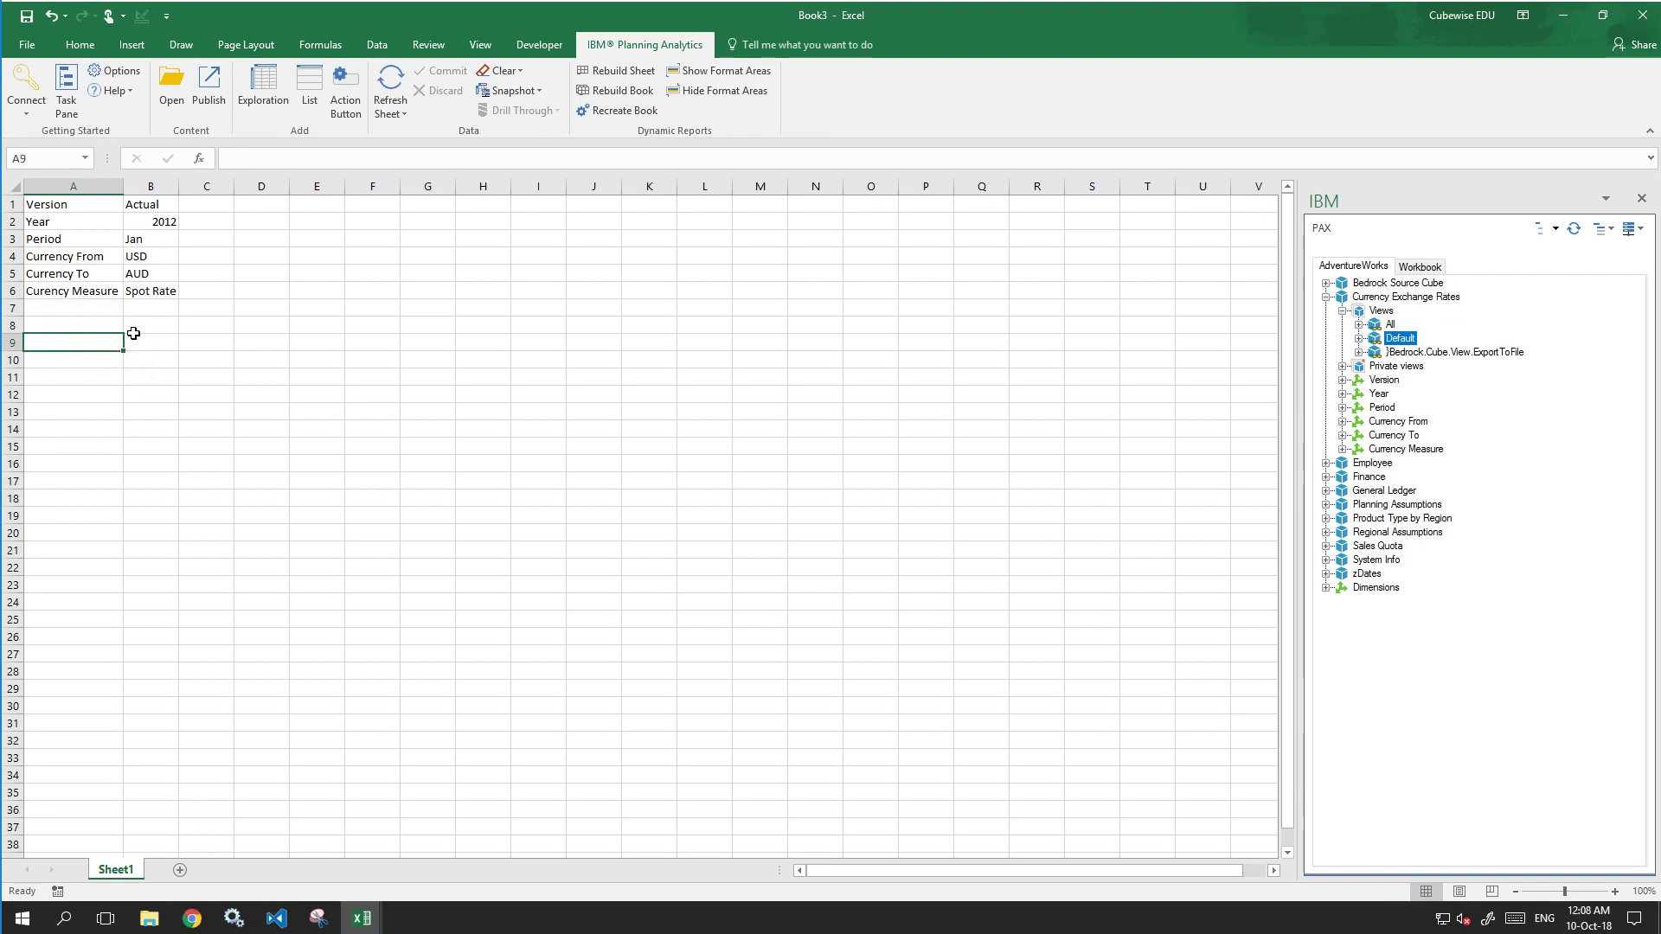
type("=DBRW(")
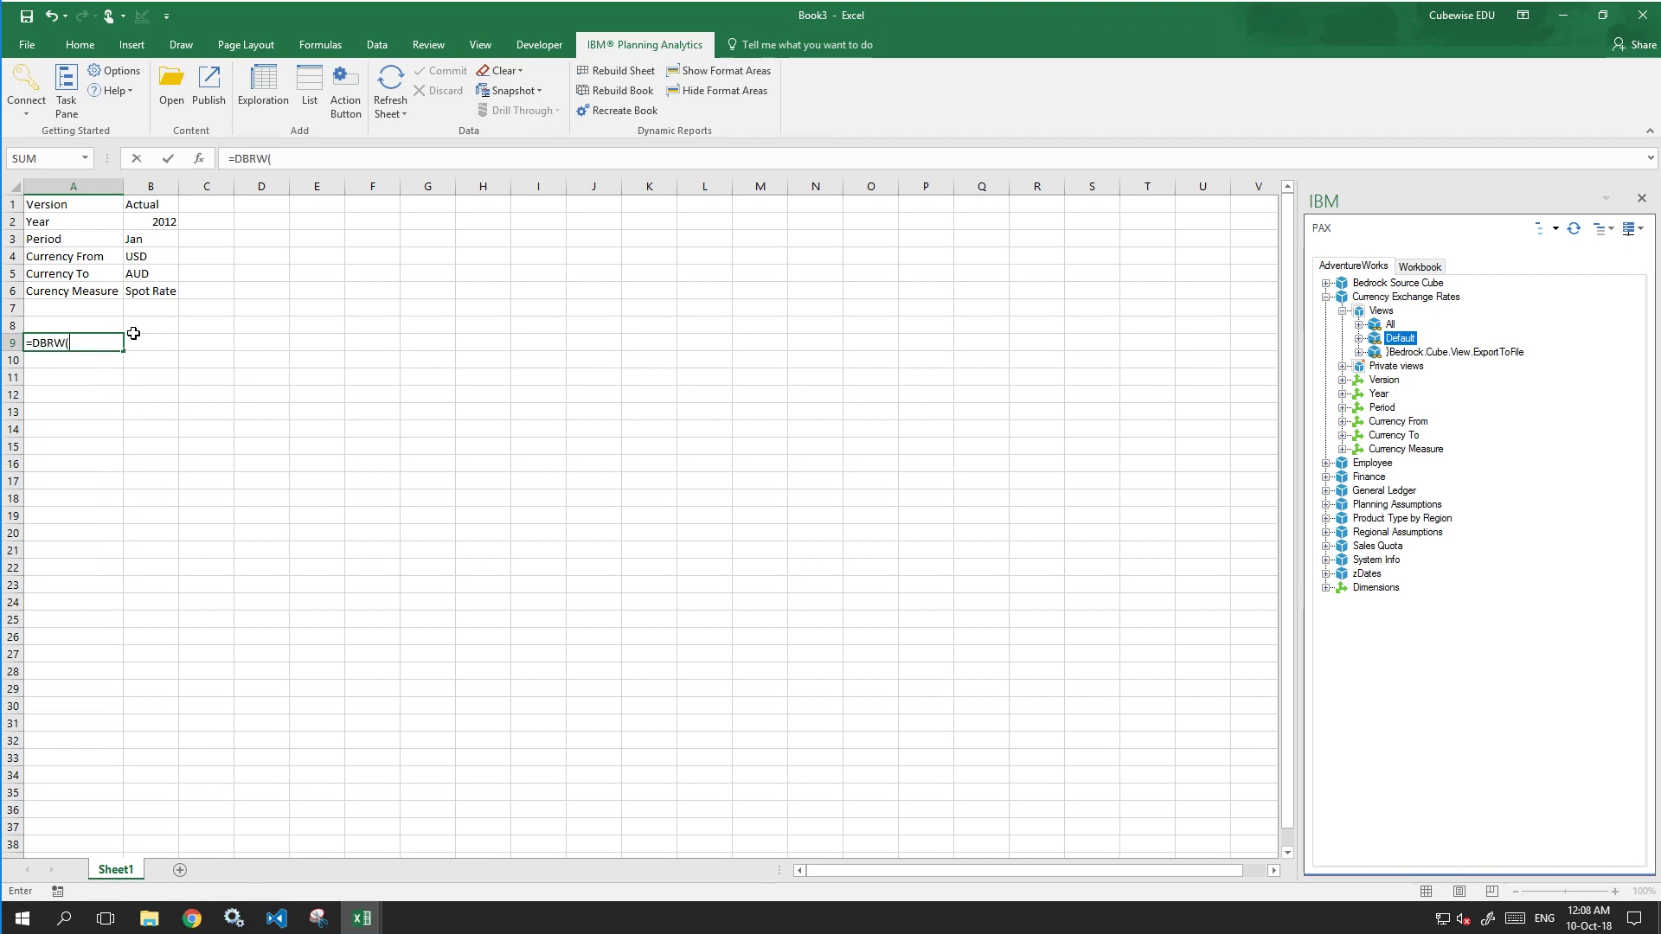
type("Adv")
type("entureWorks")
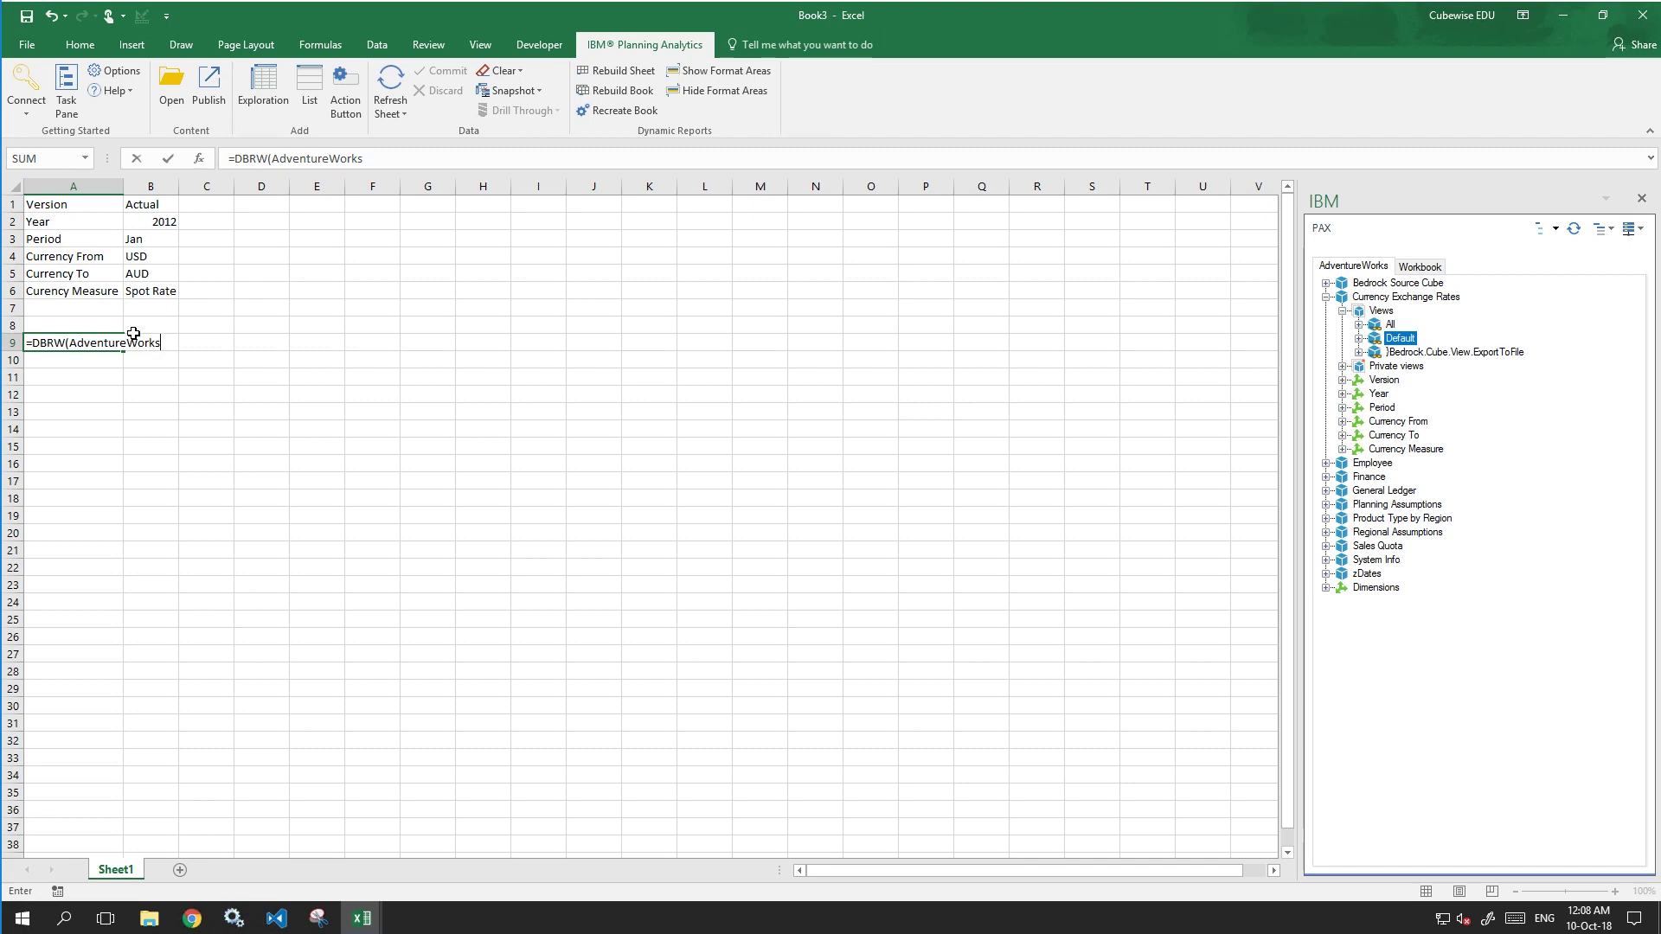
type(":C")
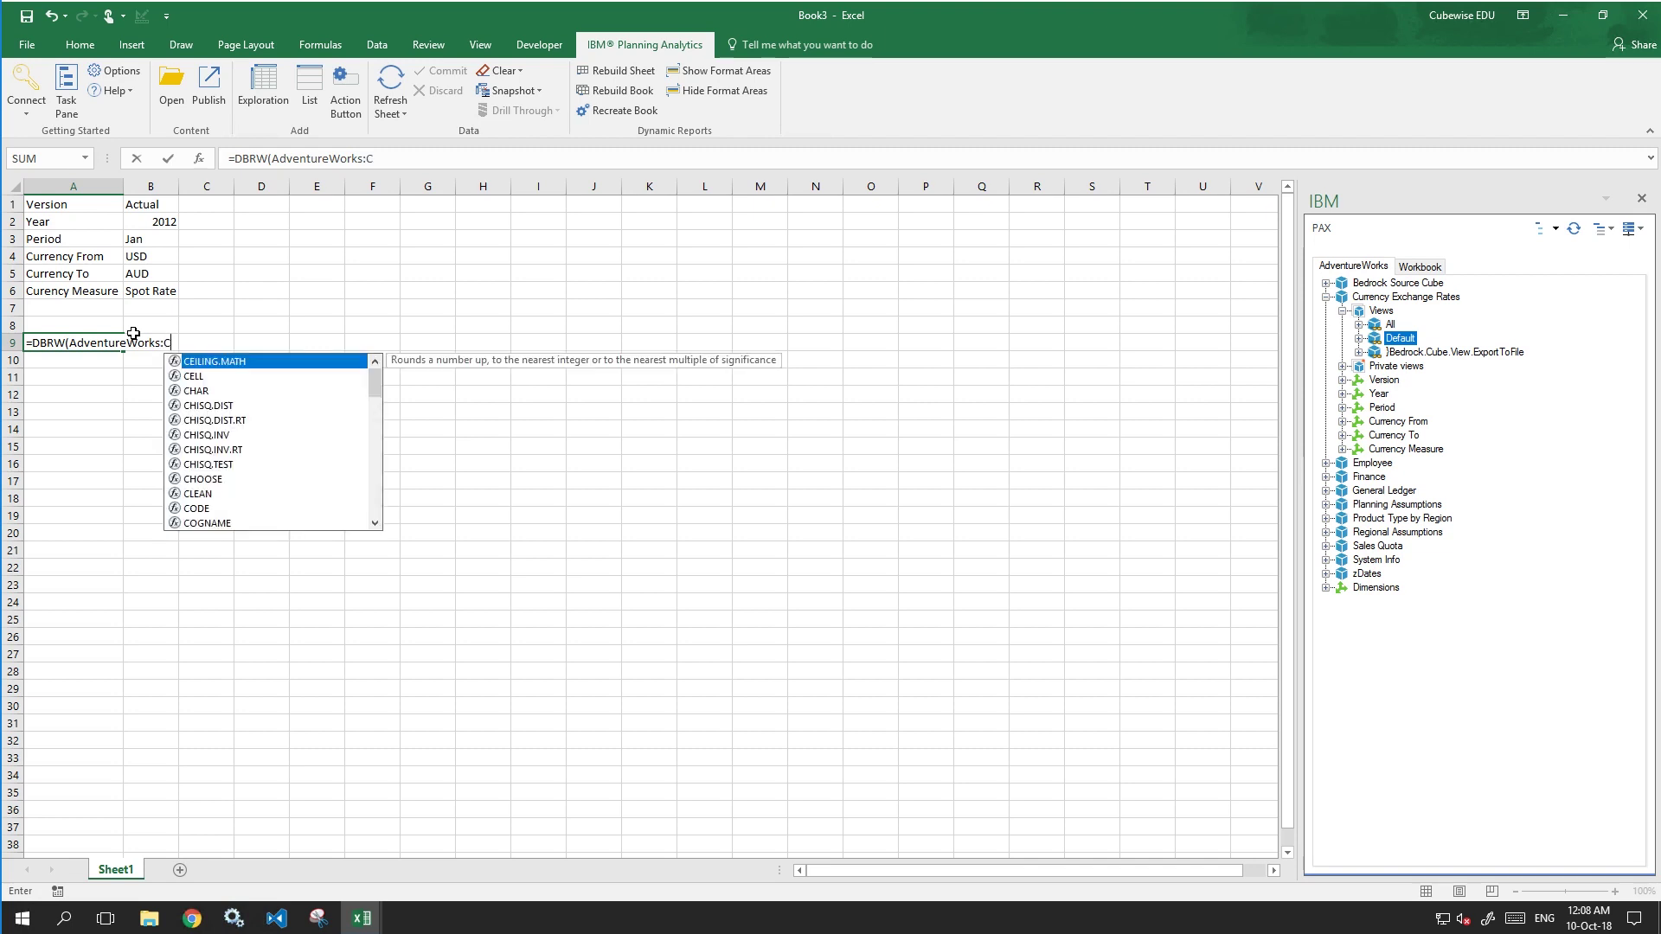
type("urrency Exc")
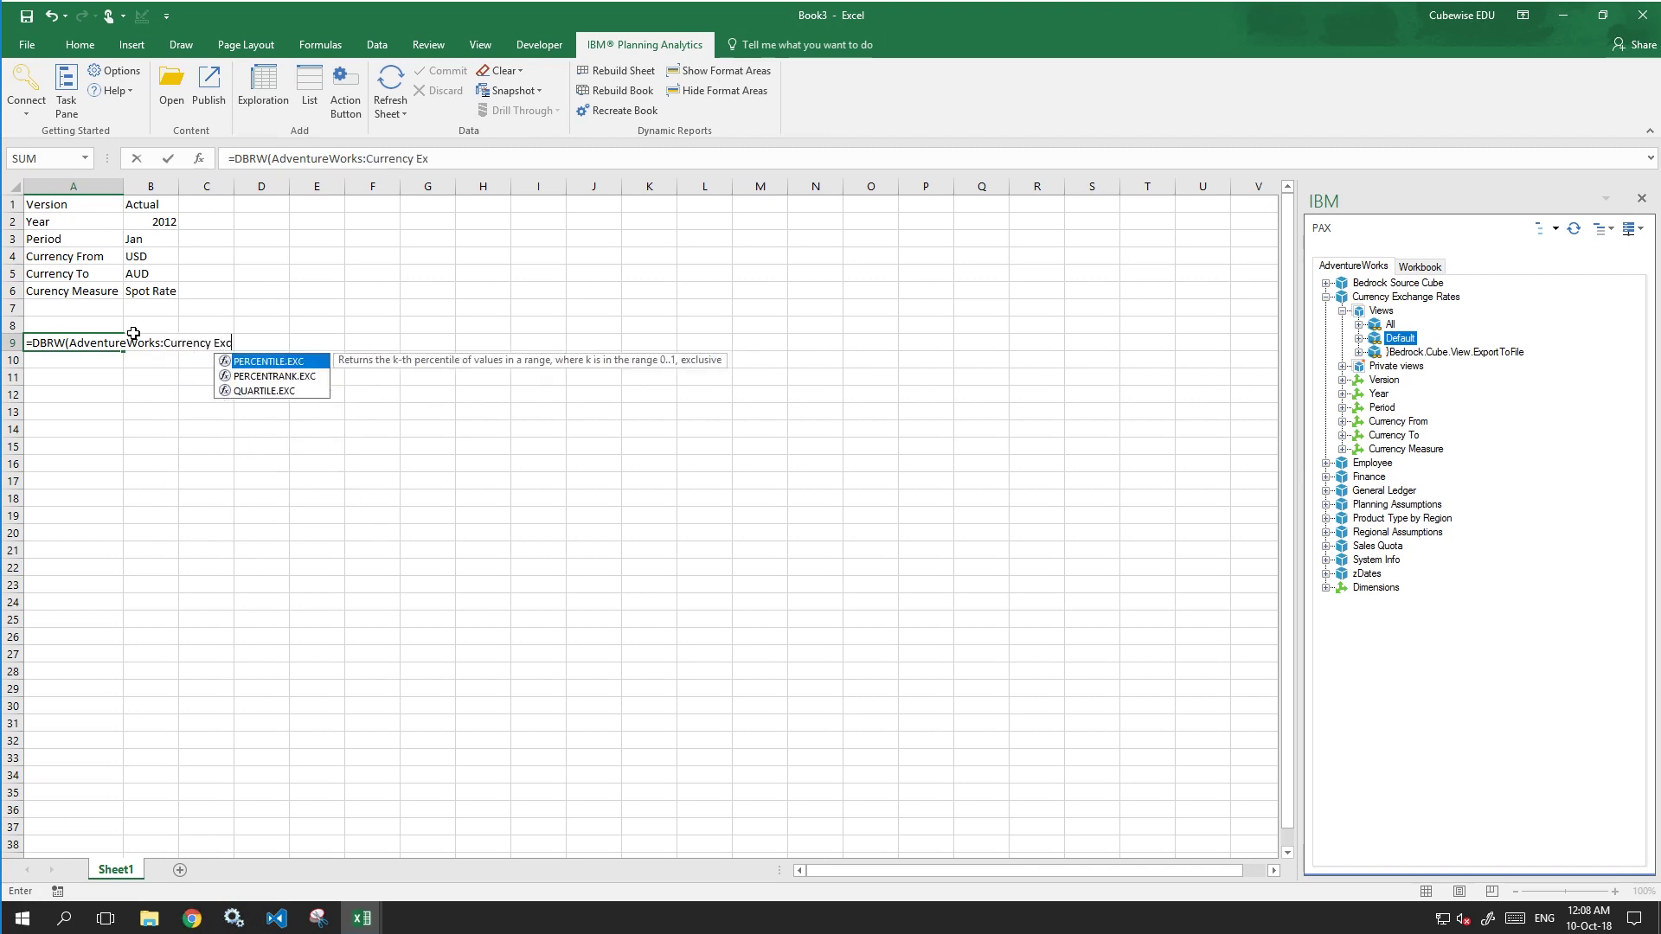
type("hange Rates")
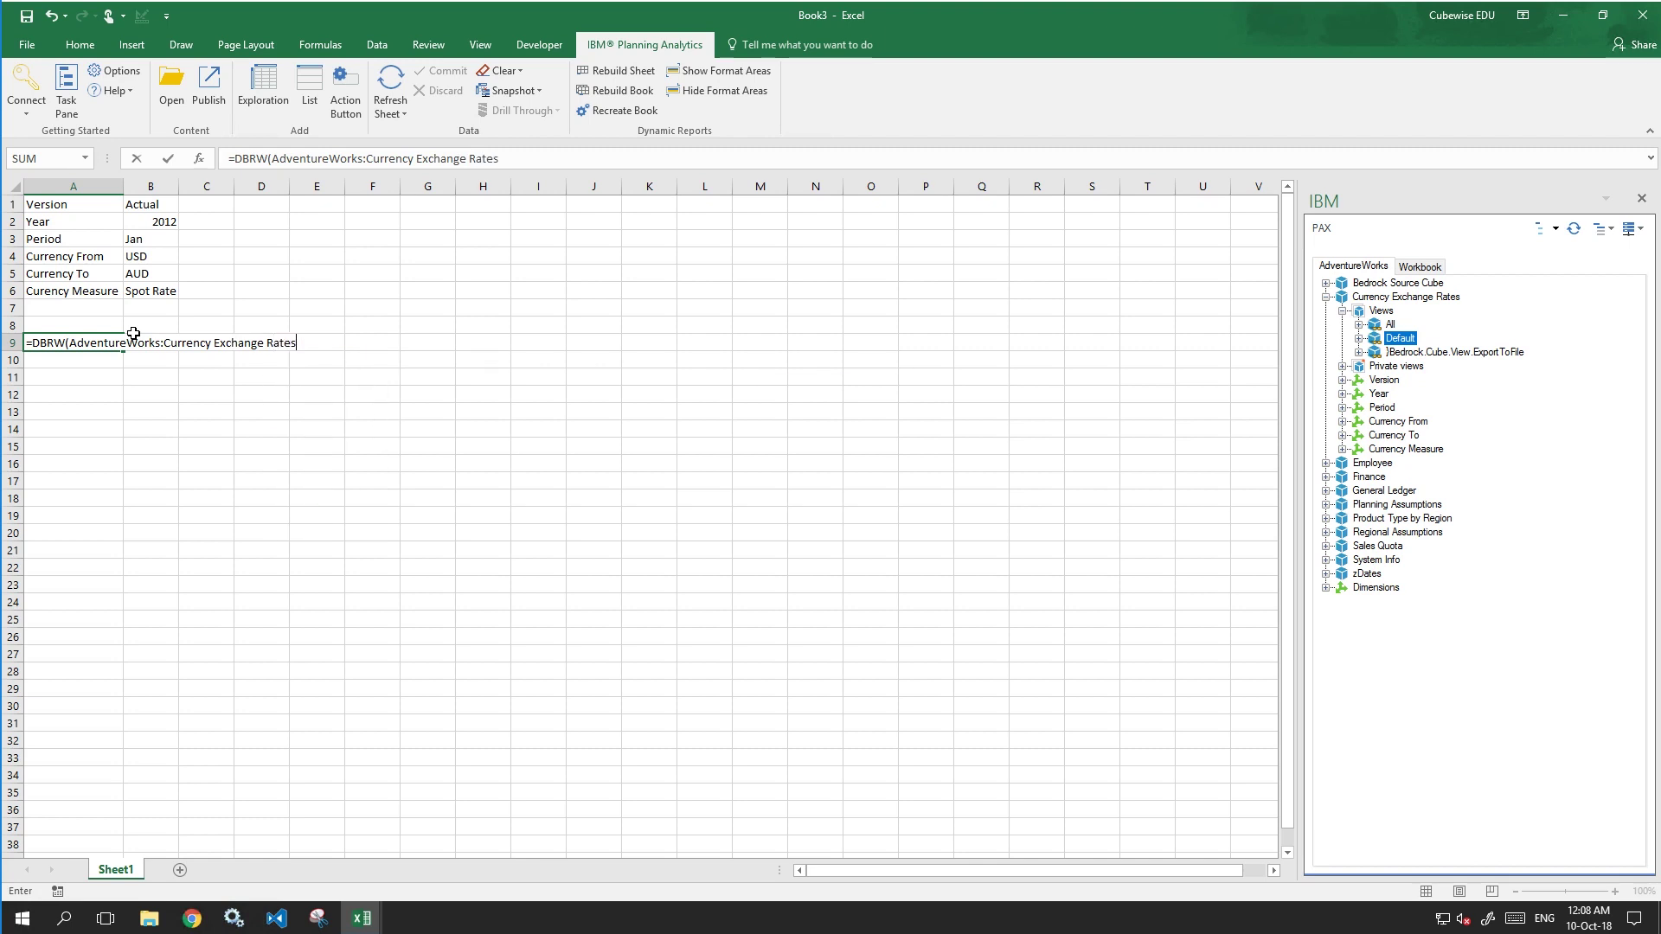
type("\"")
left_click(70, 343)
type("\"")
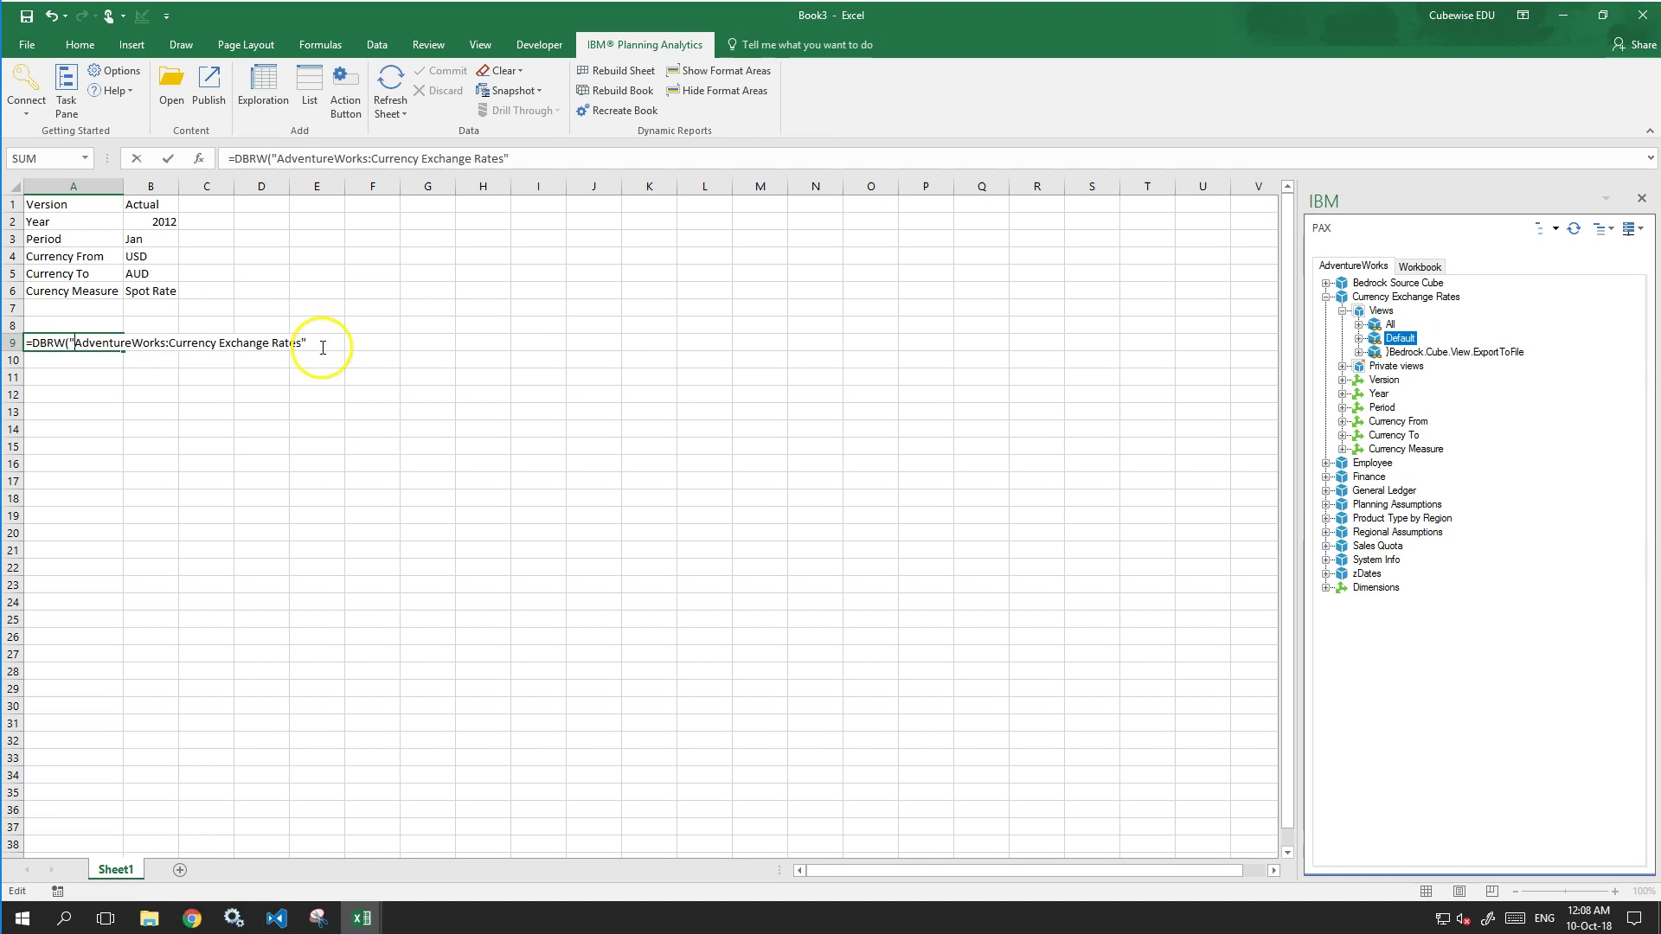
left_click(322, 347)
type(",")
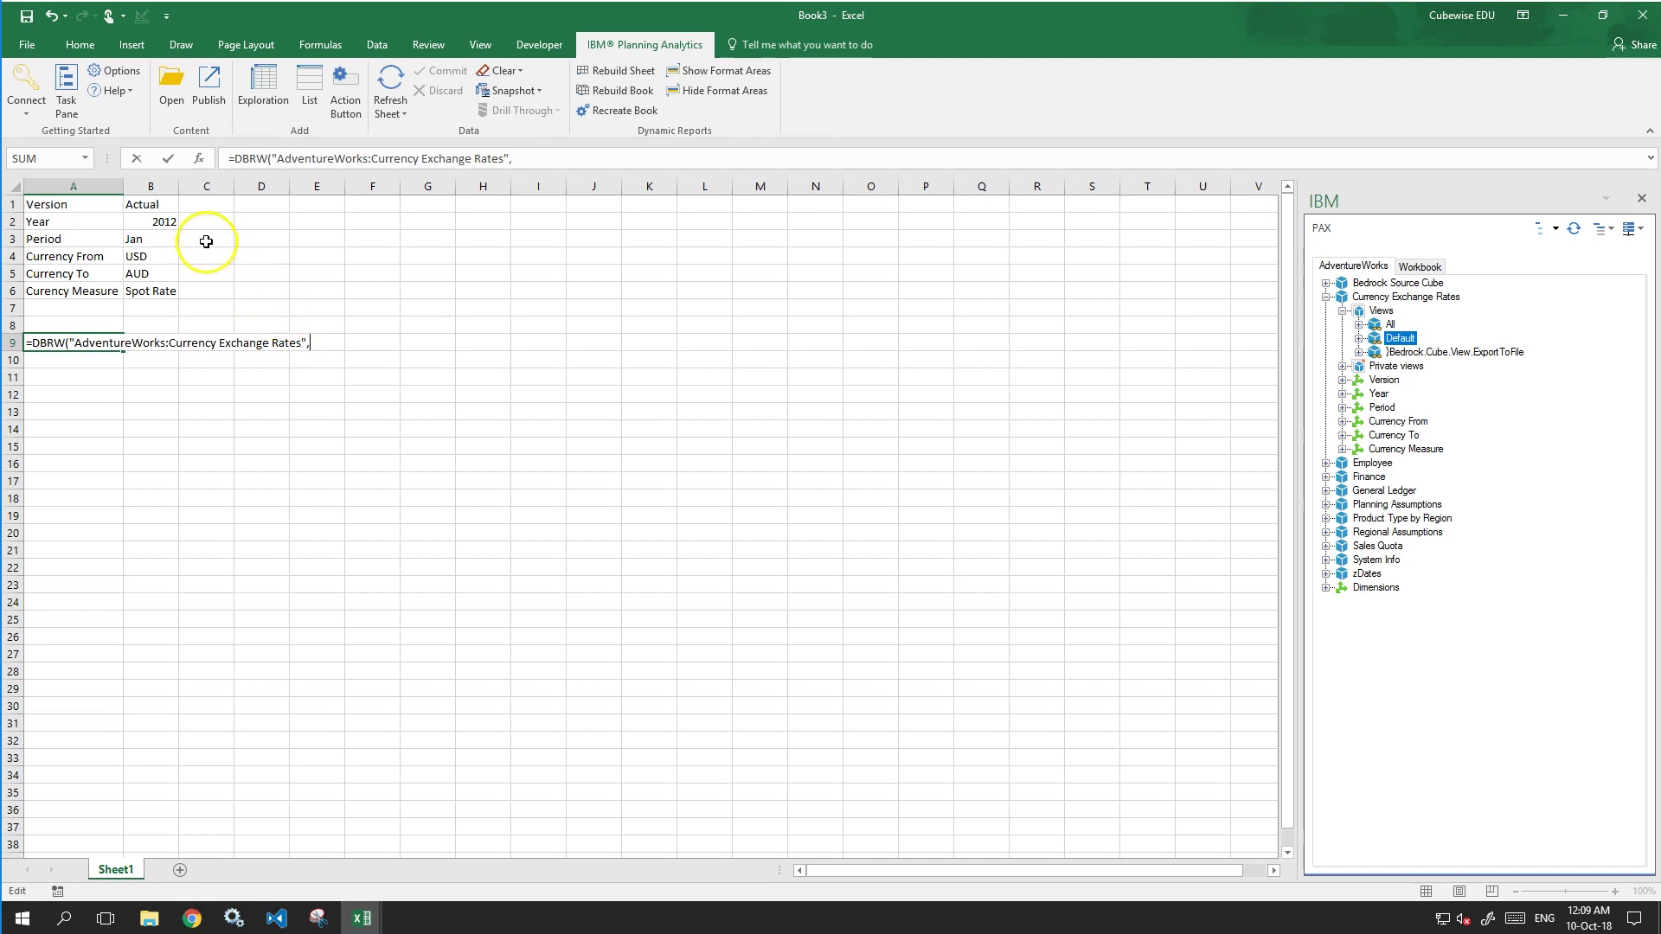
Add references B1, B2, B3, B4, B5 and B6 as the DBRW arguments and close the parenthesis.
left_click(160, 206)
type(",")
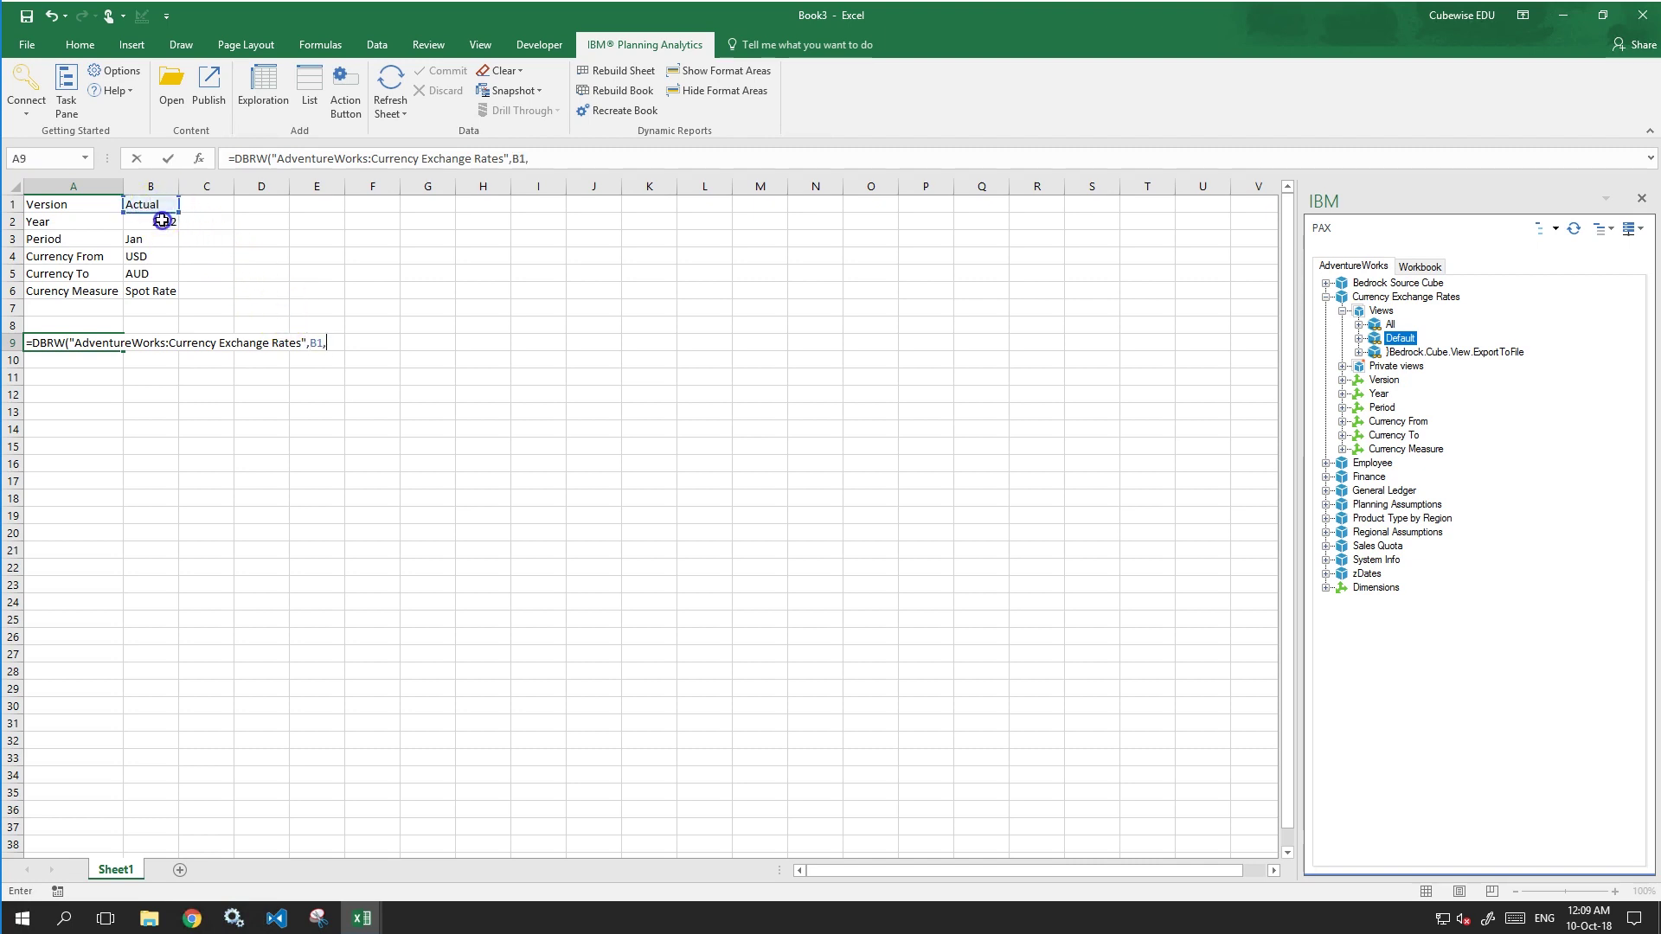
left_click(158, 223)
type(",")
left_click(159, 242)
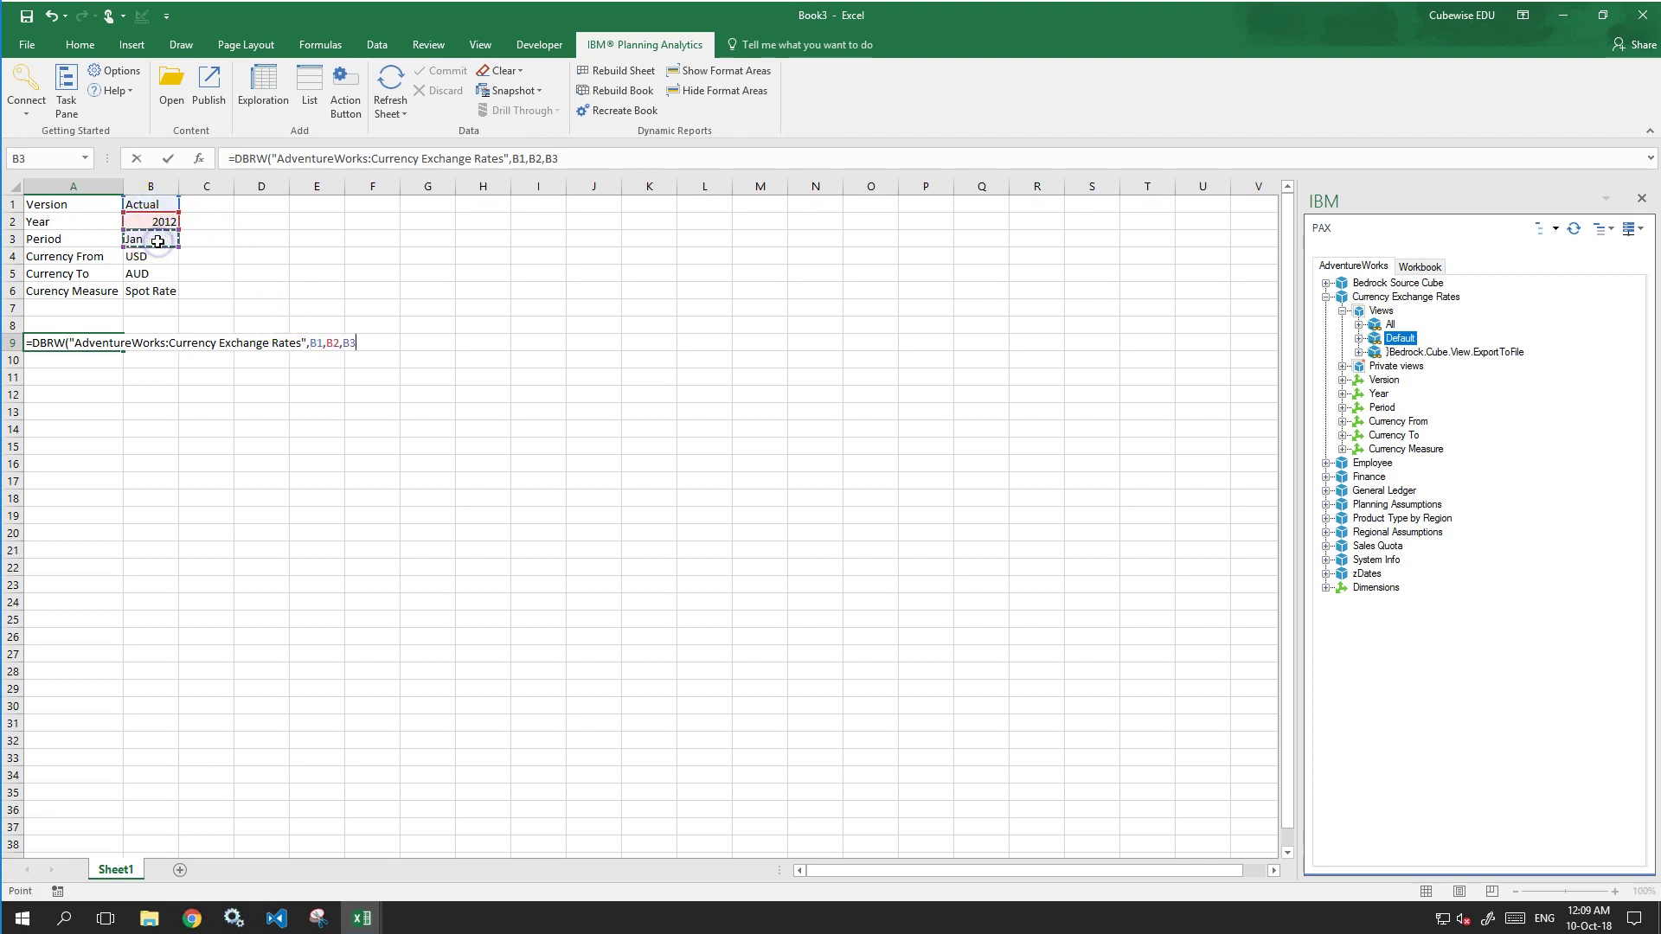
type(",")
left_click(158, 257)
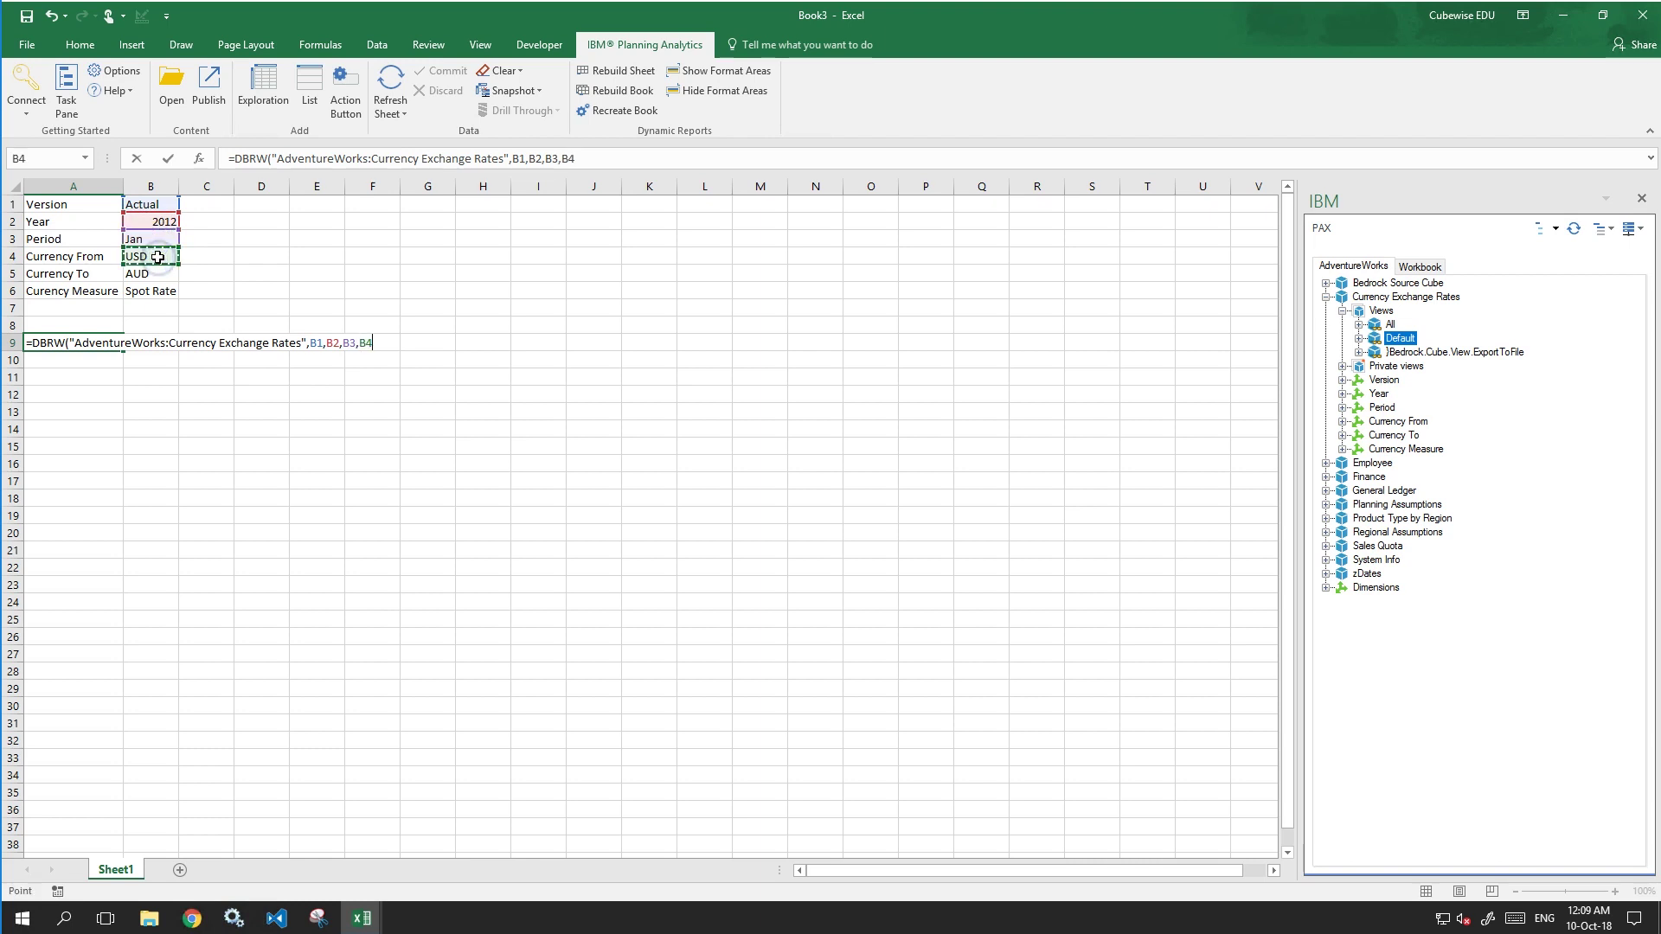
type(",")
left_click(159, 274)
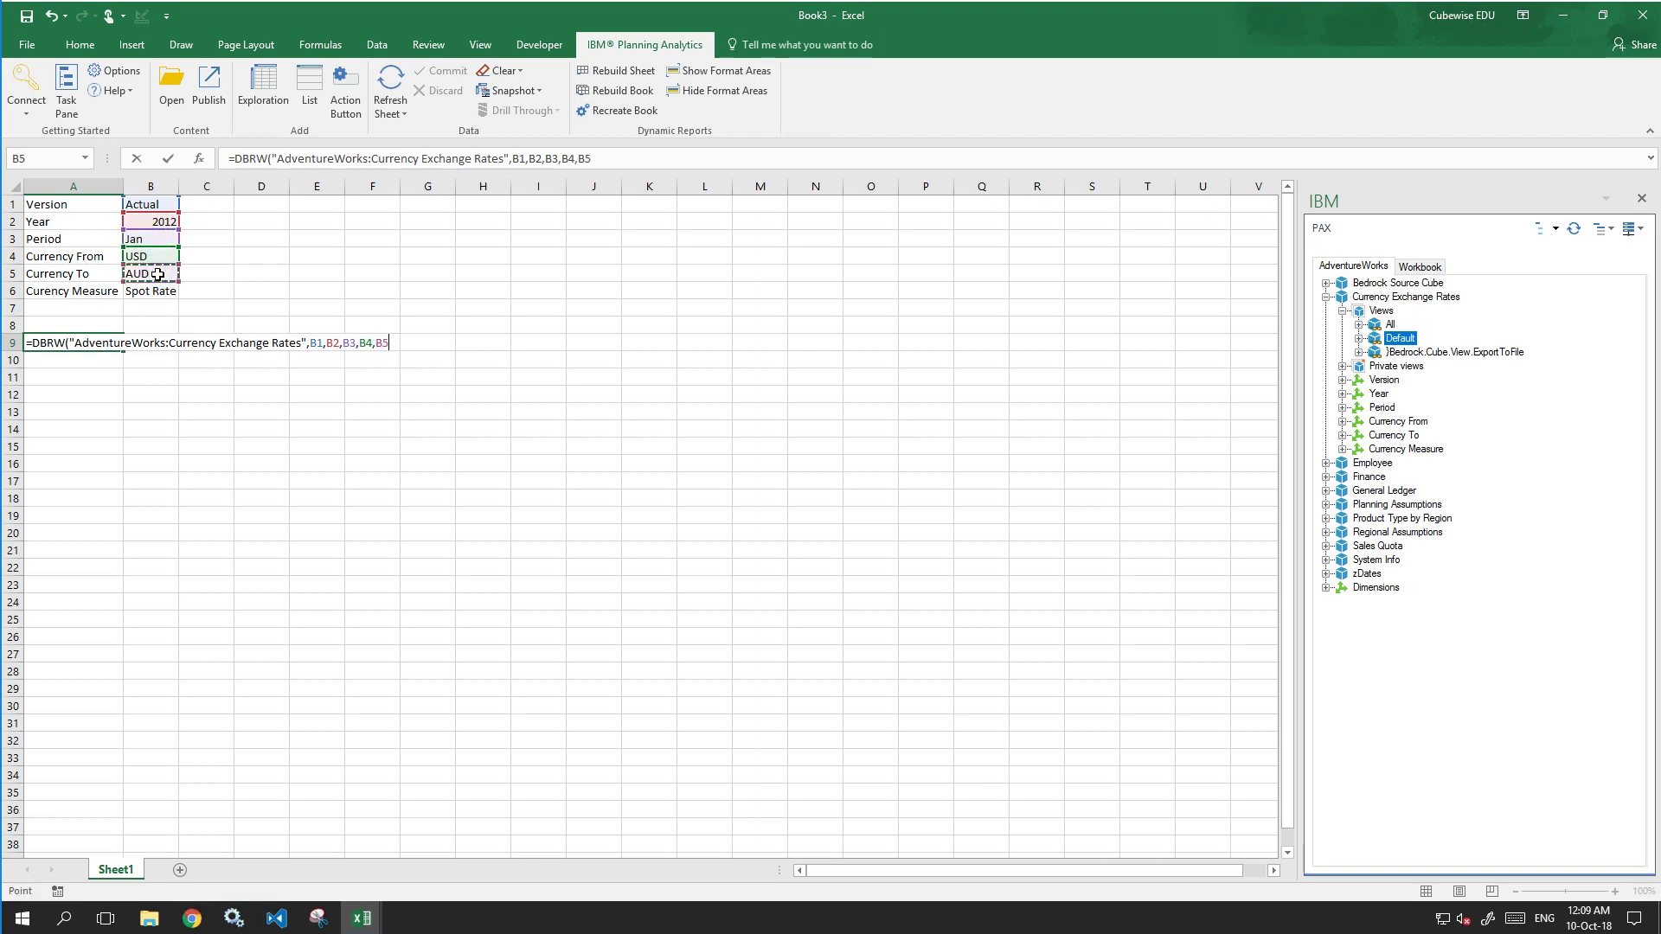
type(",")
left_click(160, 290)
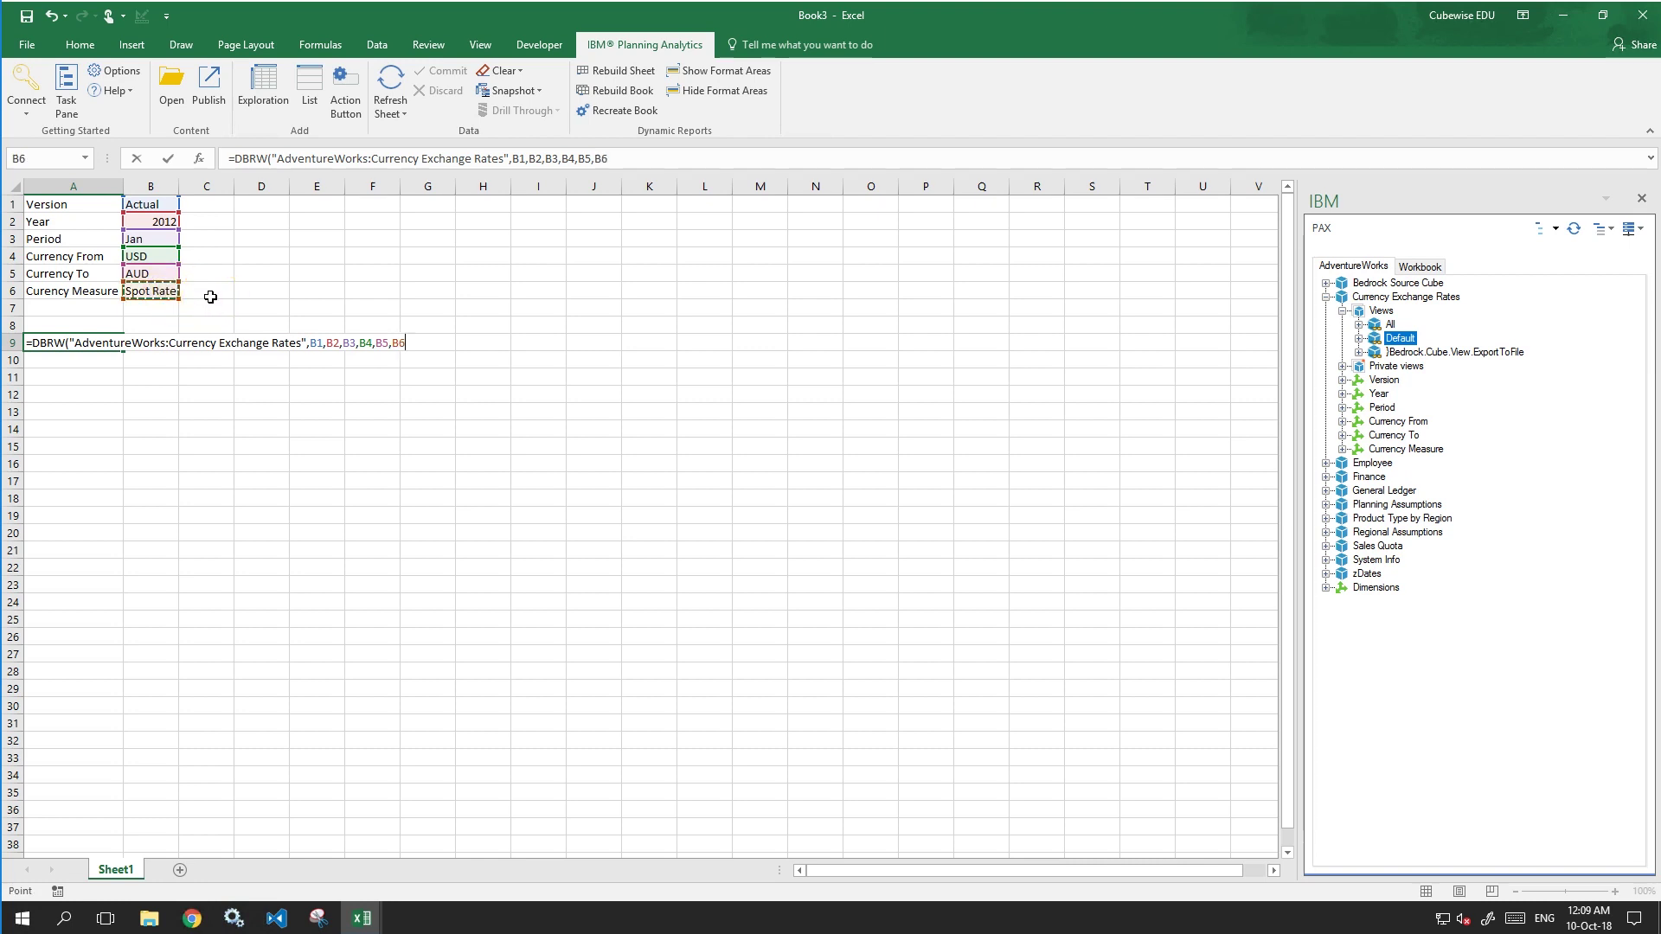
type(")")
Commit and recalculate the DBRW formula so A9 returns 0.97967181, then select A9.
key("ctrl+Return")
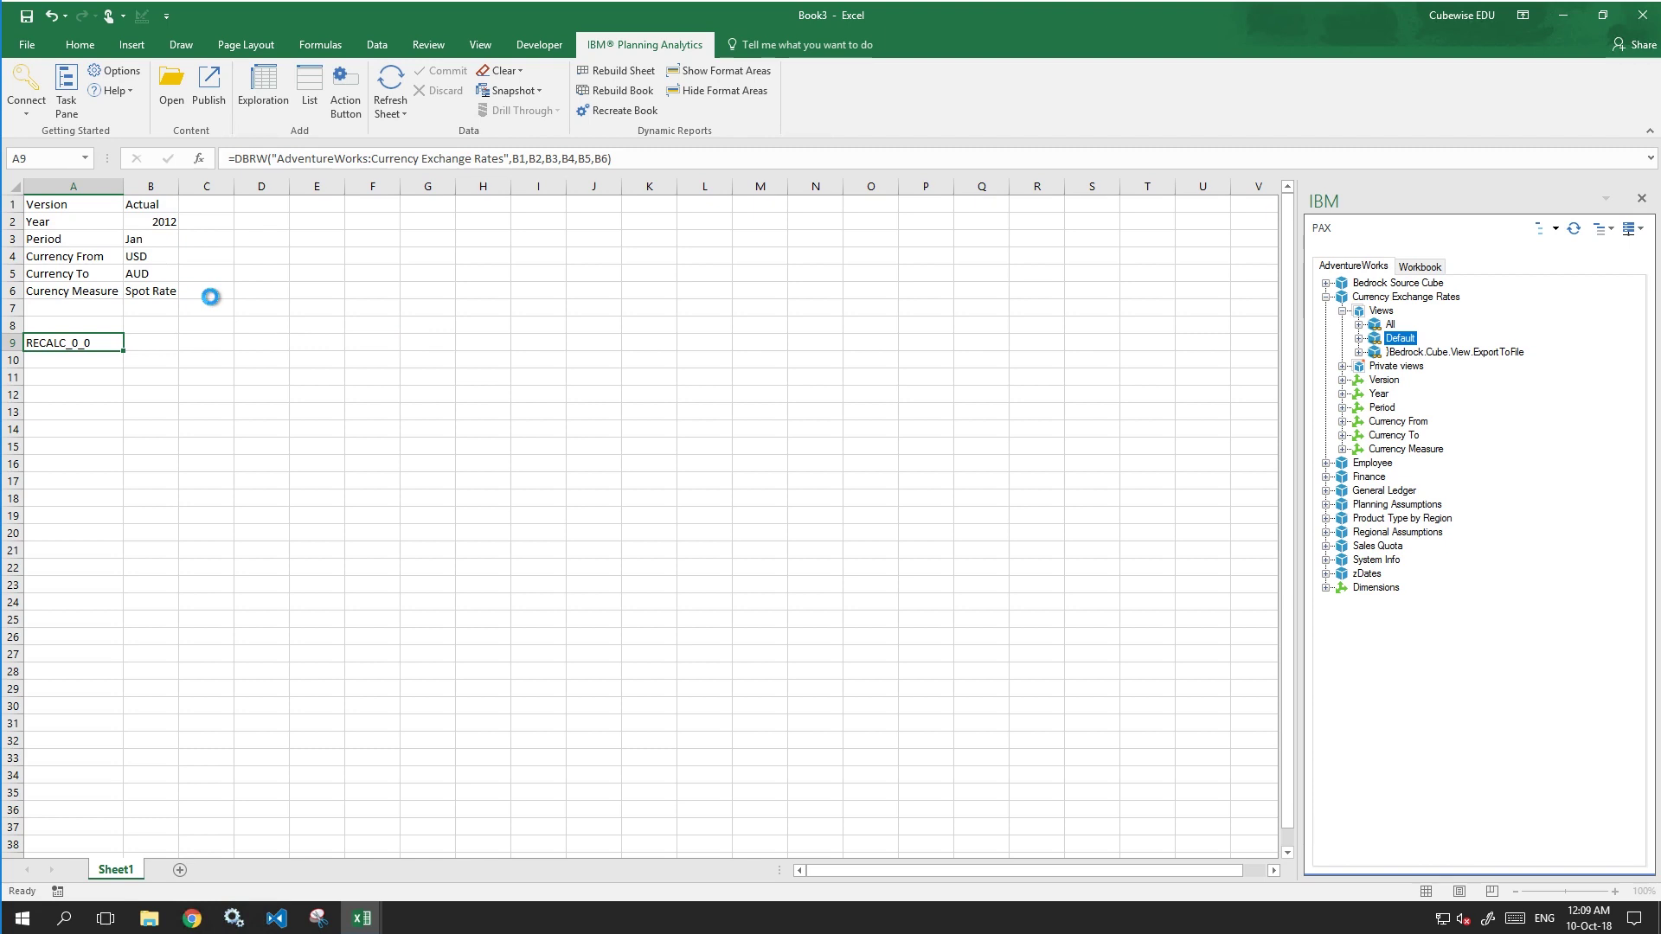
key("Return")
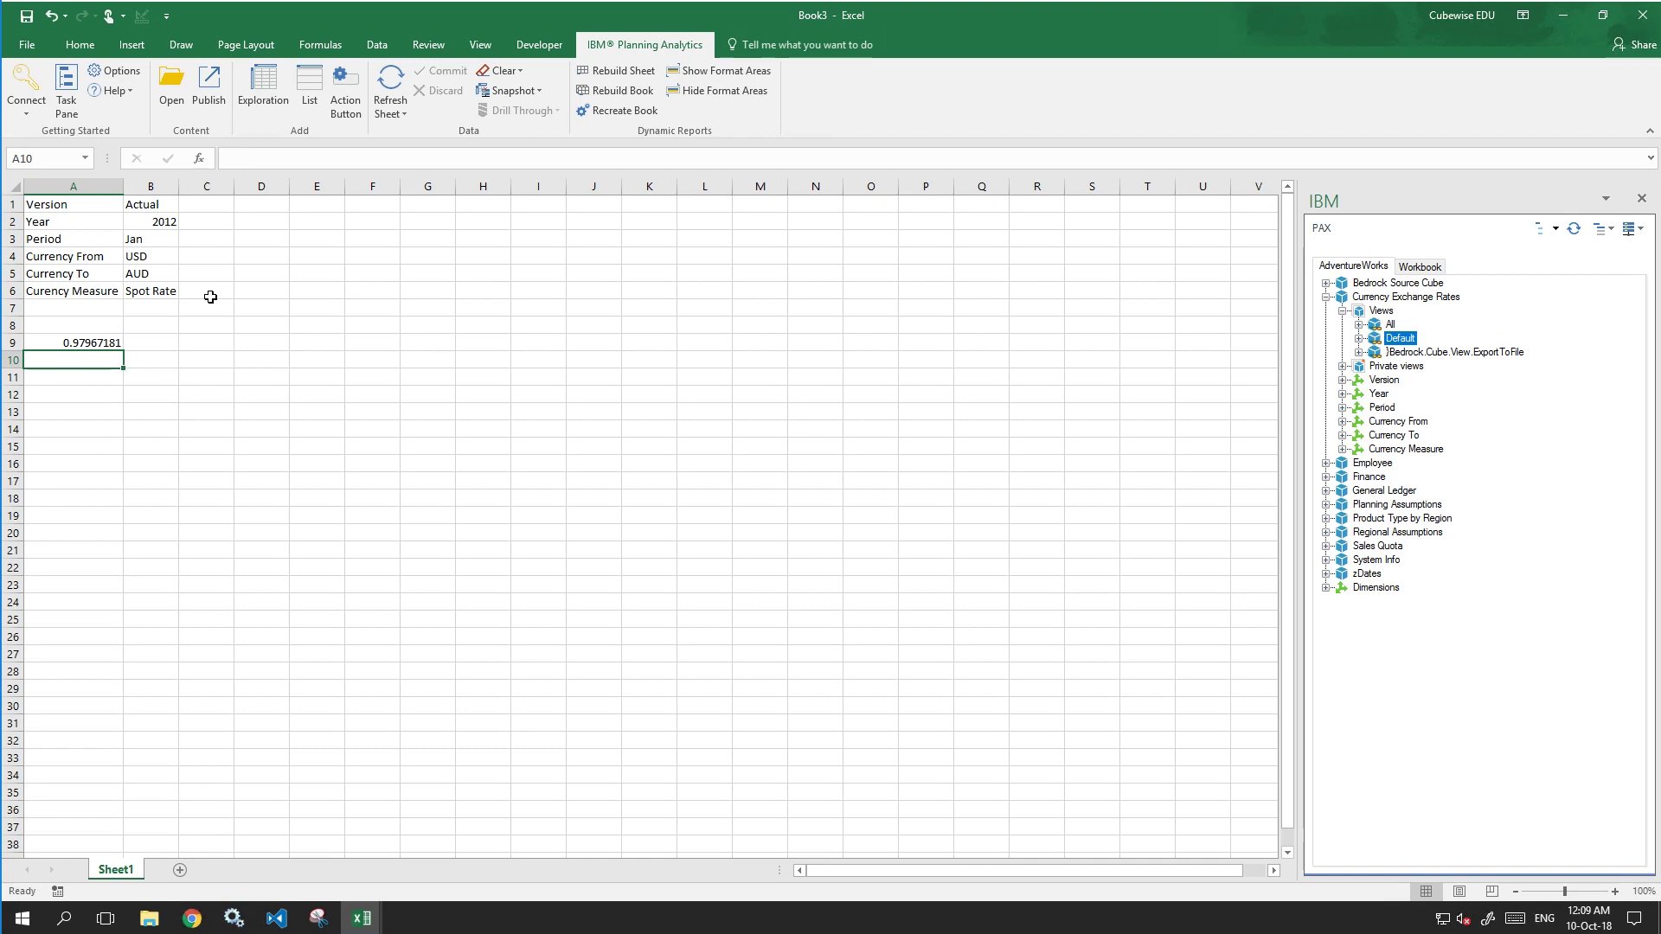
left_click(73, 342)
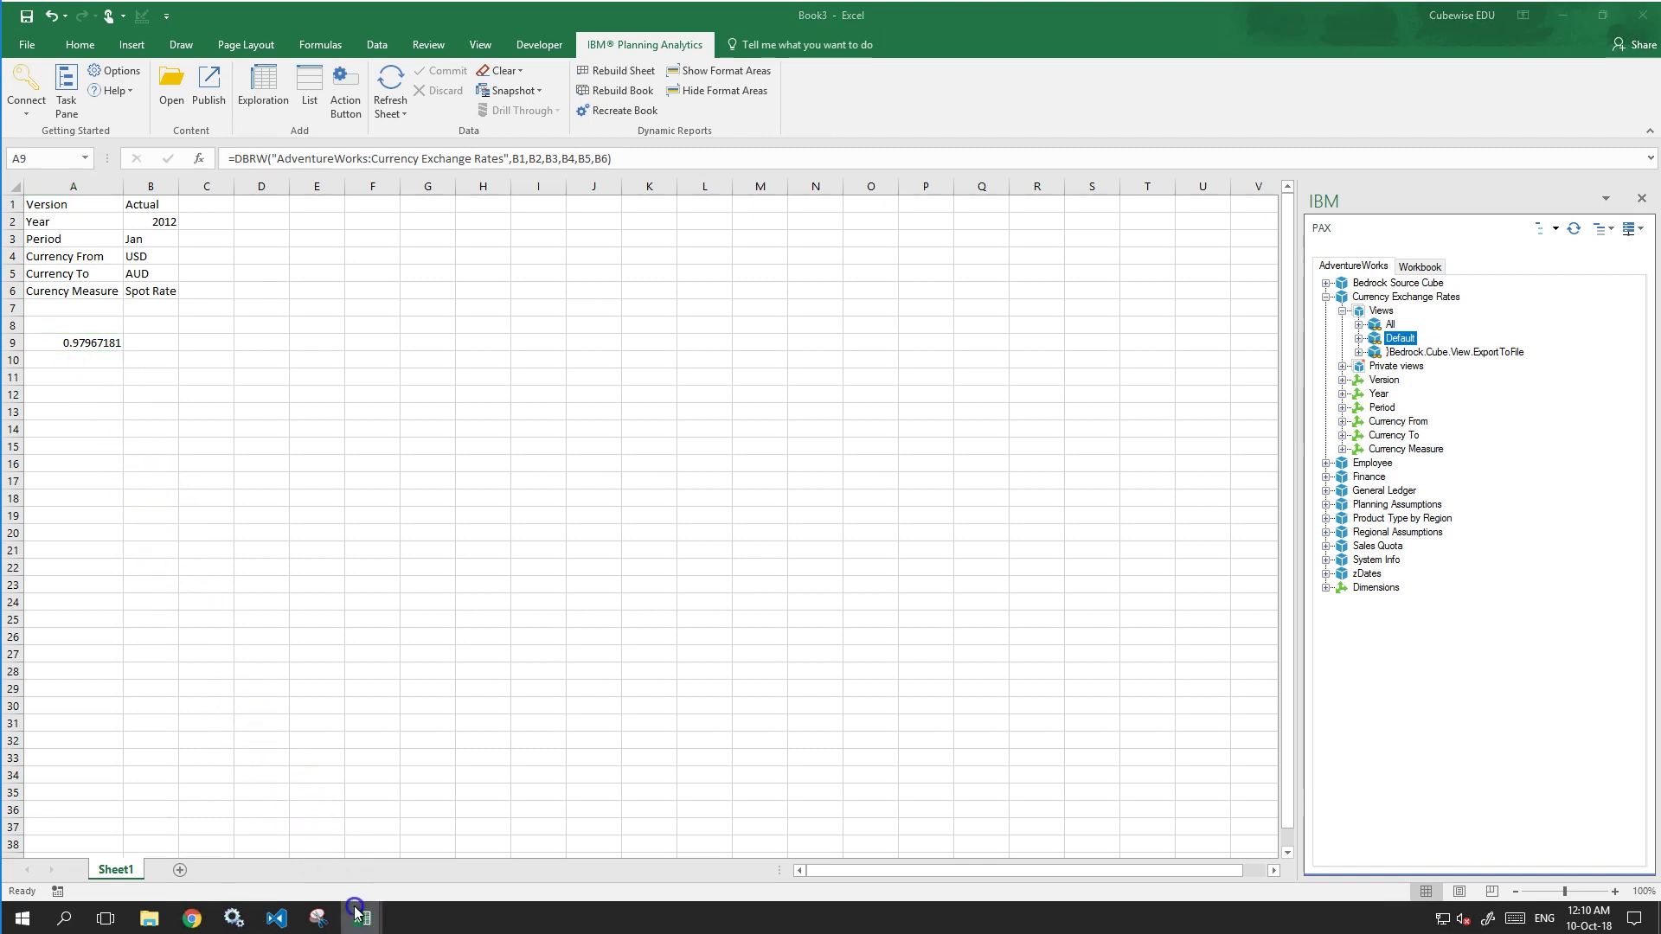
Overwrite A9 with 9999 and refresh the Currency Exchange Rates Default cube view.
mouse_move(361, 917)
left_click(411, 865)
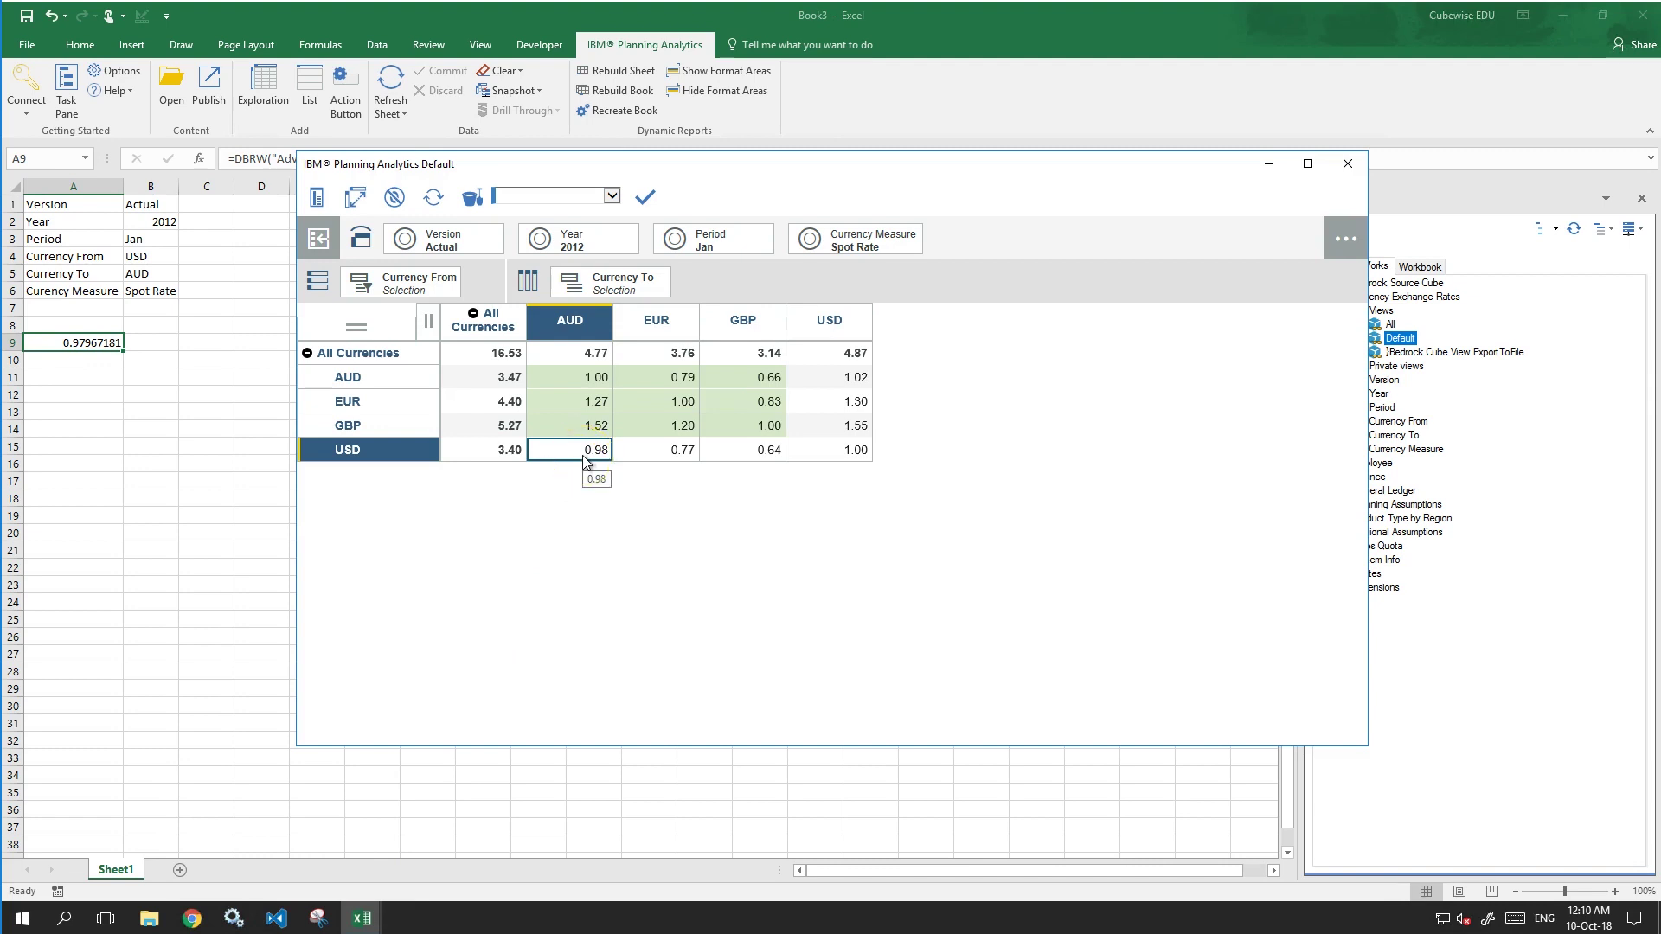
left_click(131, 374)
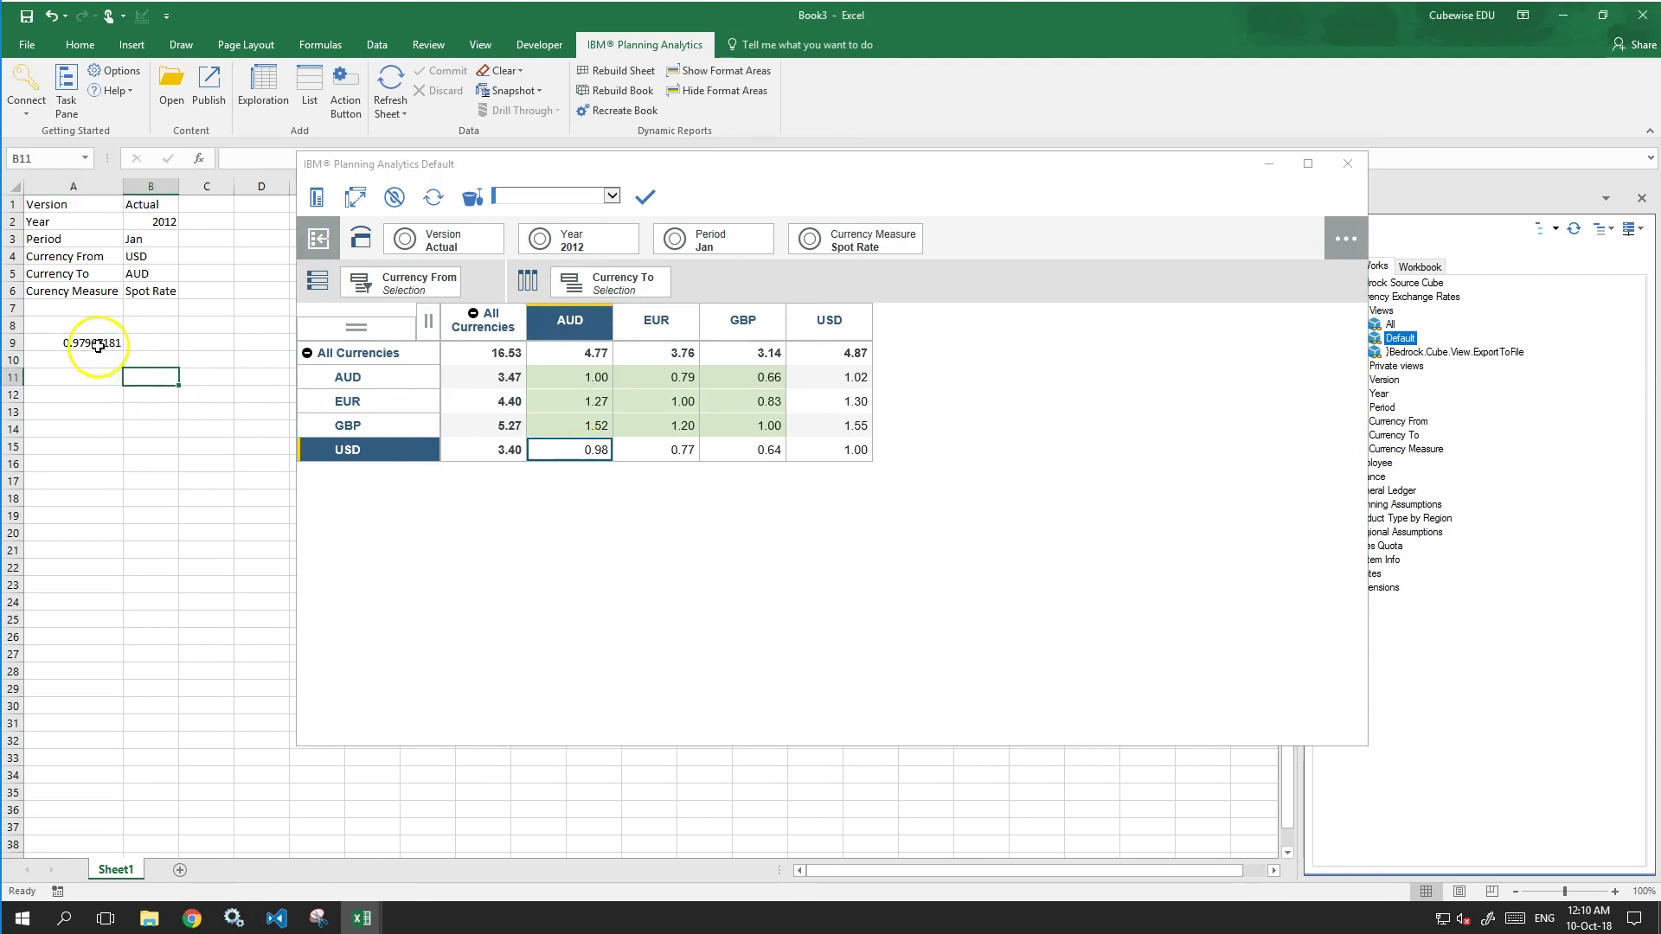
left_click(98, 345)
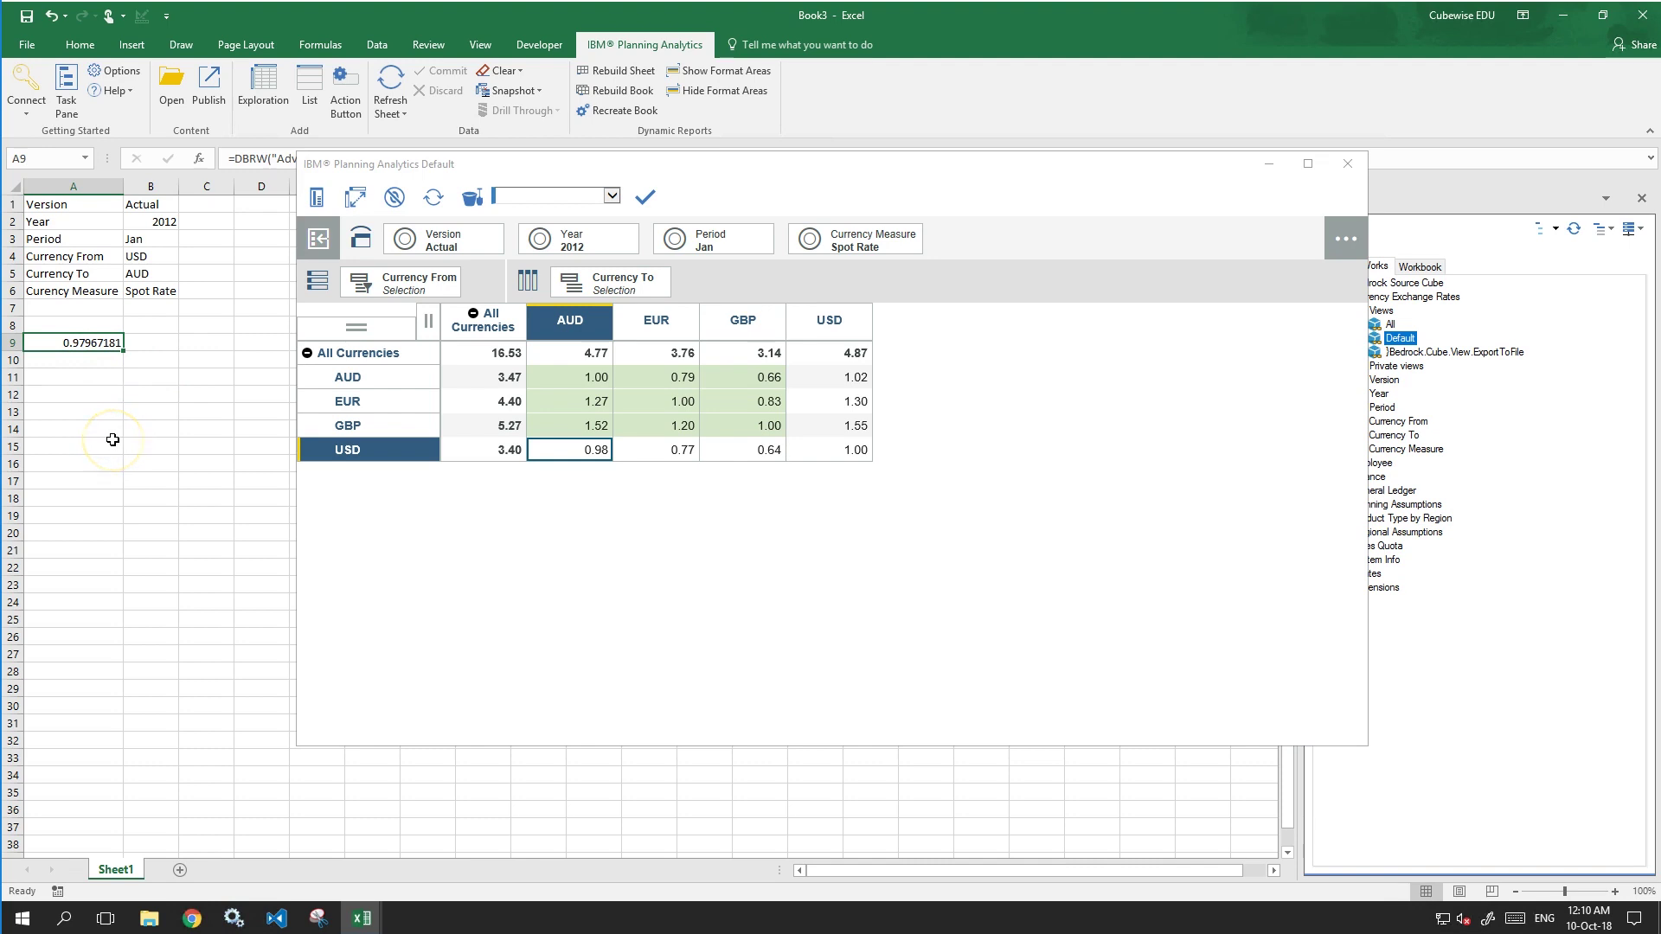
type("9999")
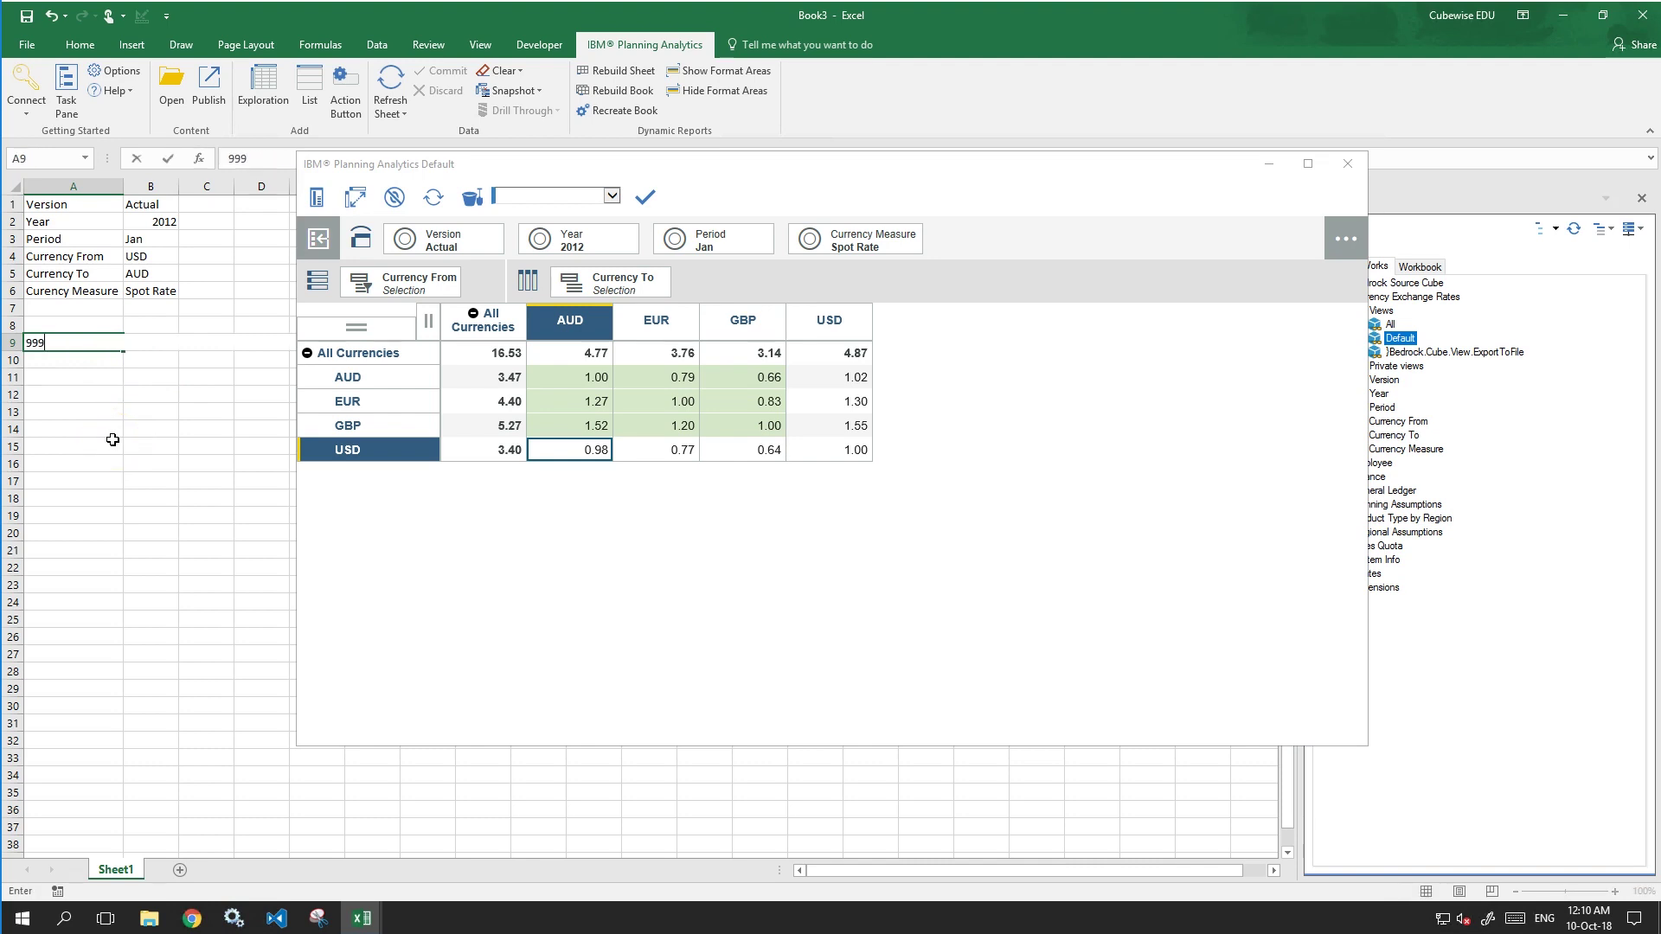
key("Return")
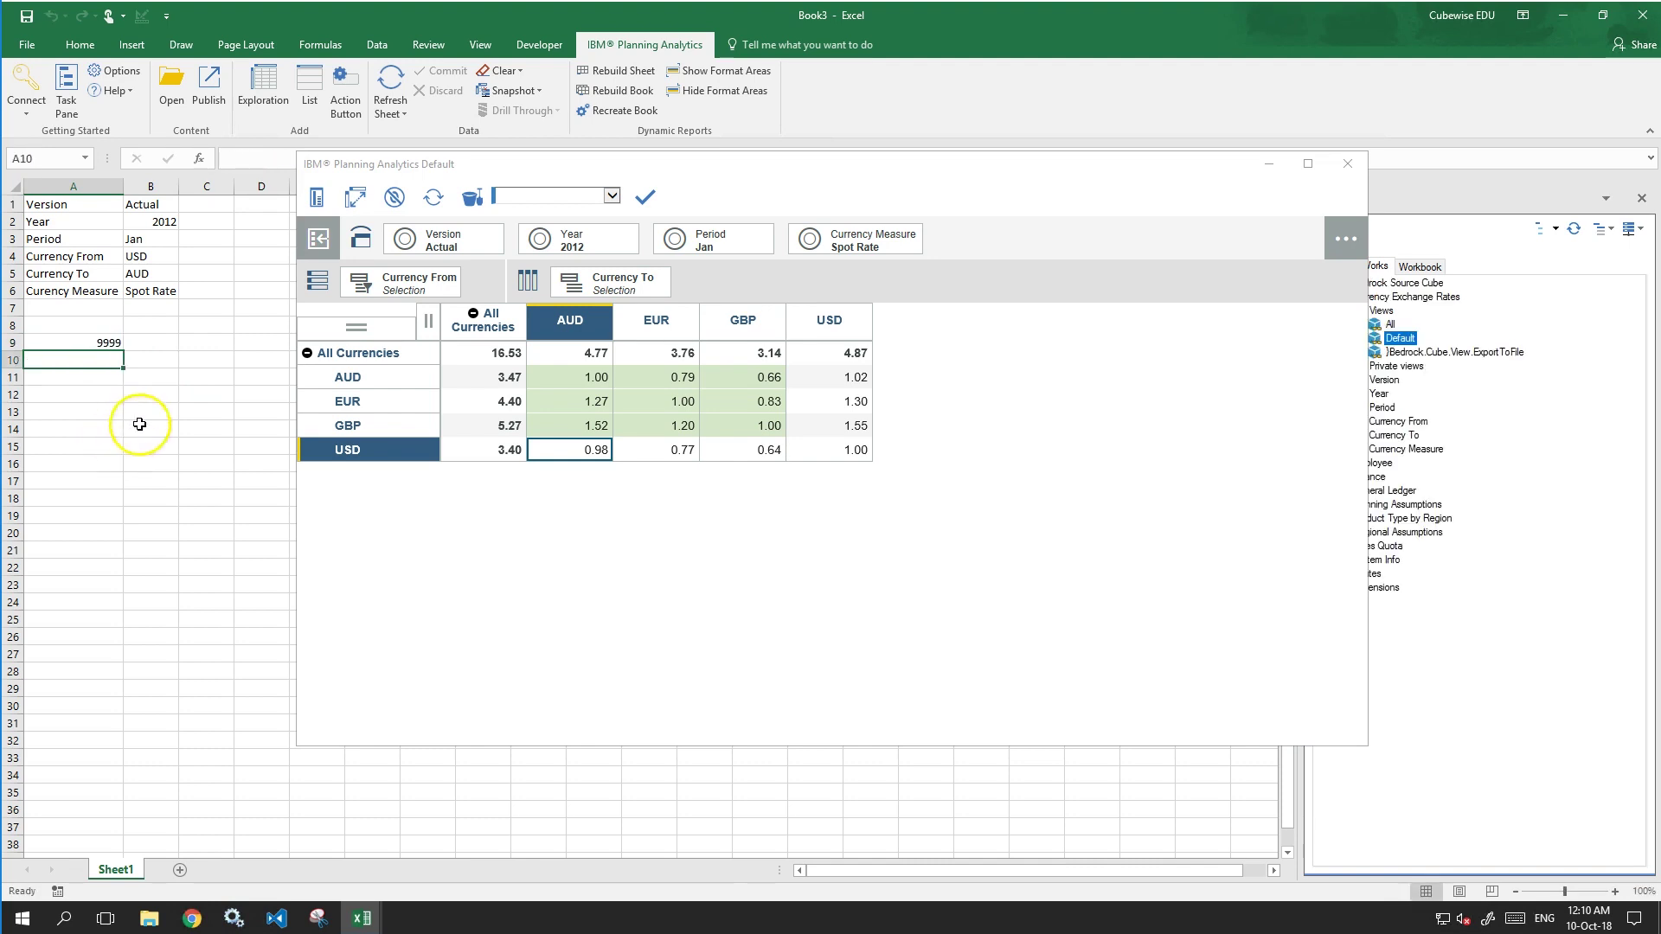
left_click(431, 199)
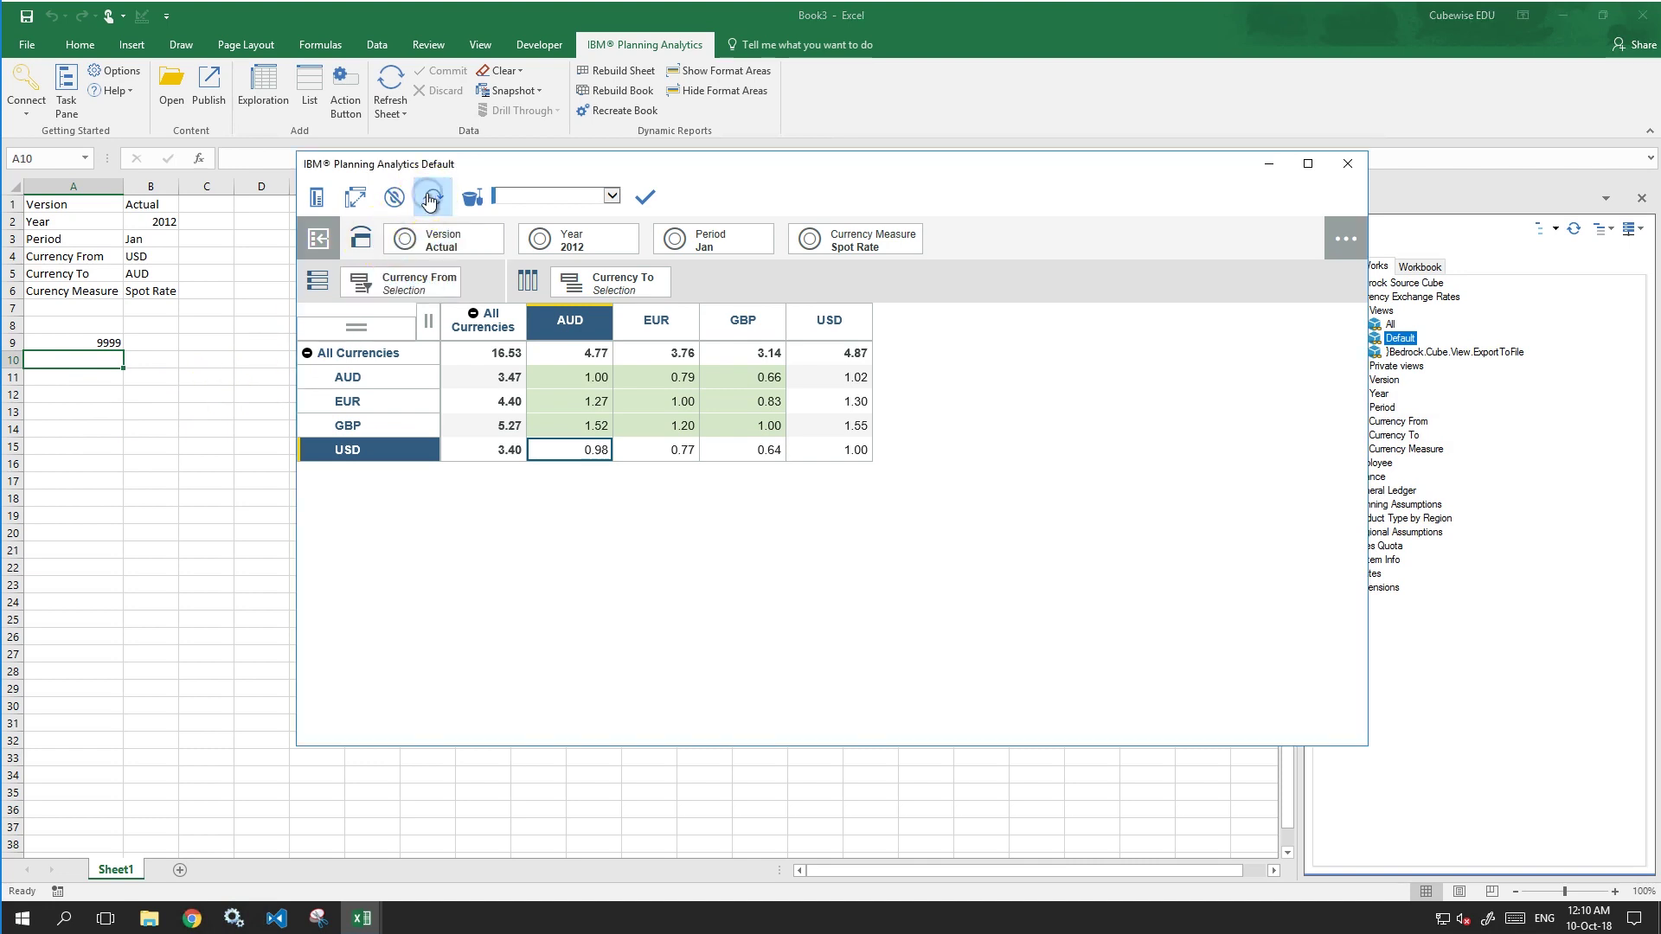